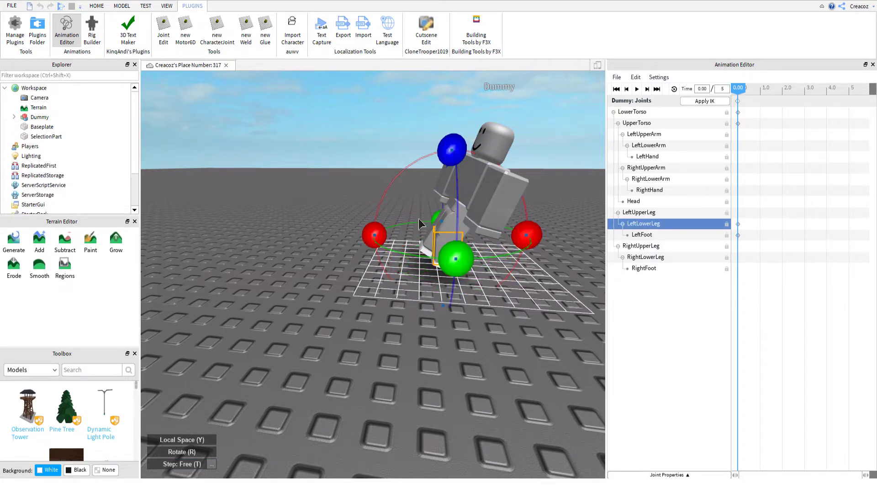
- Rotate the dummy's left lower and upper leg and right upper and lower leg joints into a running pose at 0.00
drag(374, 224, 421, 219)
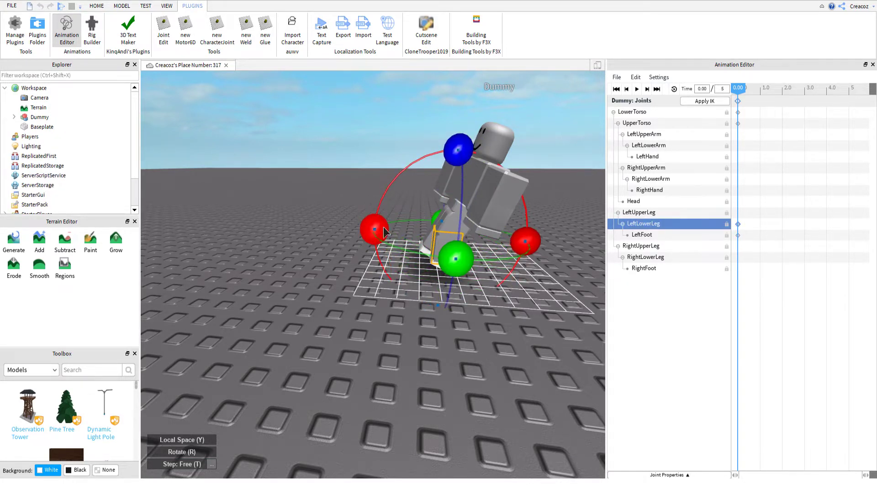
click(444, 229)
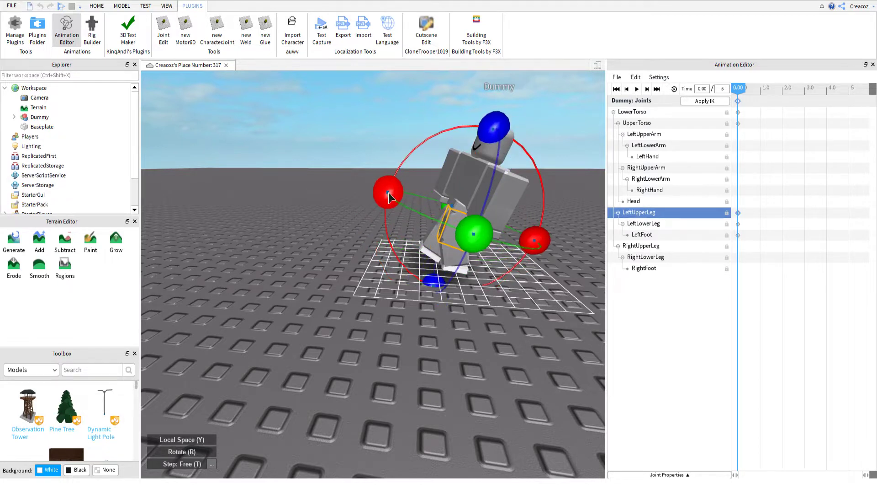
click(443, 222)
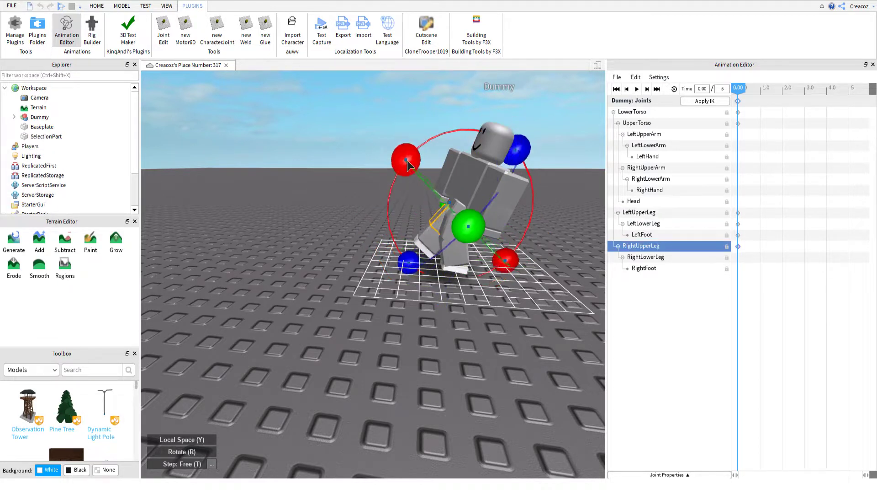
right_drag(489, 135, 509, 165)
click(427, 229)
- Rotate the dummy's left and right upper arms into position for the 0.00 pose
right_drag(431, 251, 473, 160)
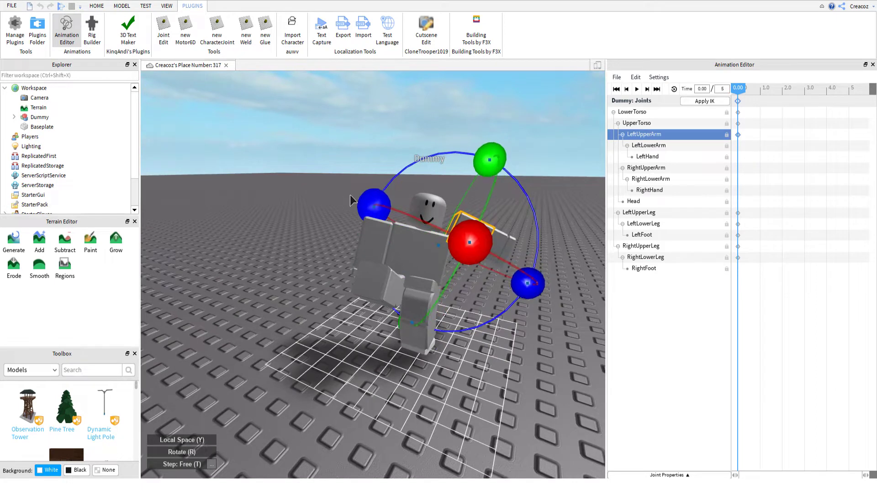
drag(350, 199, 336, 160)
click(336, 160)
right_drag(383, 226, 387, 219)
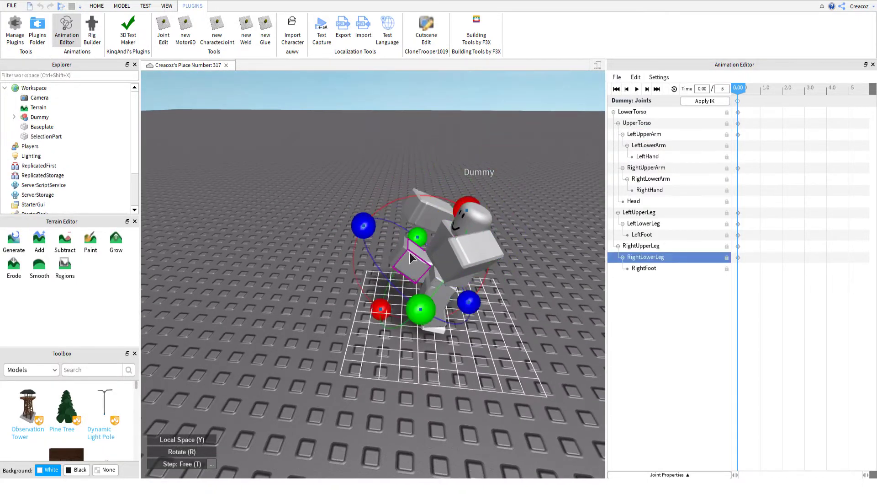
- Rotate the dummy's left hand and left lower arm to bend the left arm at 0.00
right_drag(462, 204, 471, 205)
click(499, 220)
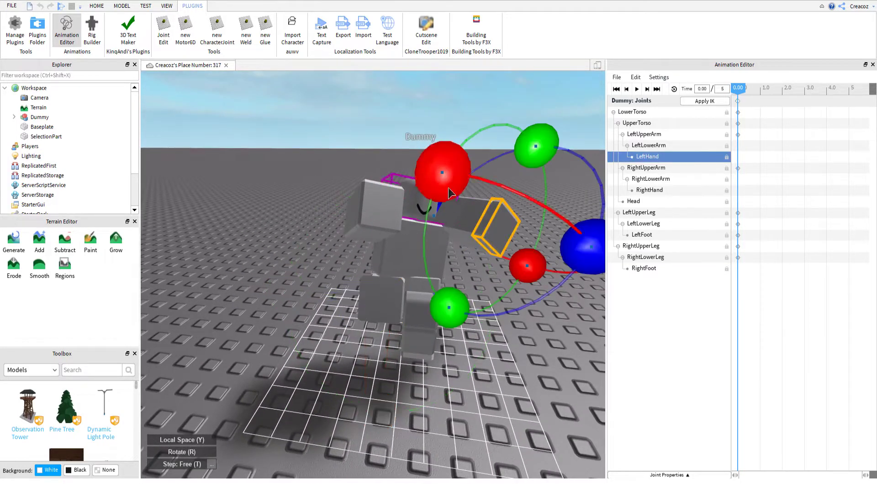
drag(583, 248, 571, 268)
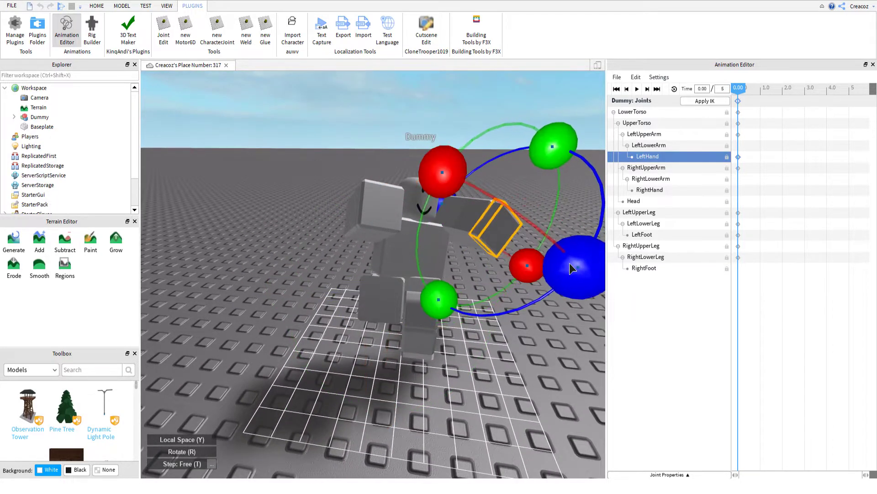
click(464, 221)
drag(563, 259, 517, 238)
right_drag(476, 199, 495, 230)
click(495, 229)
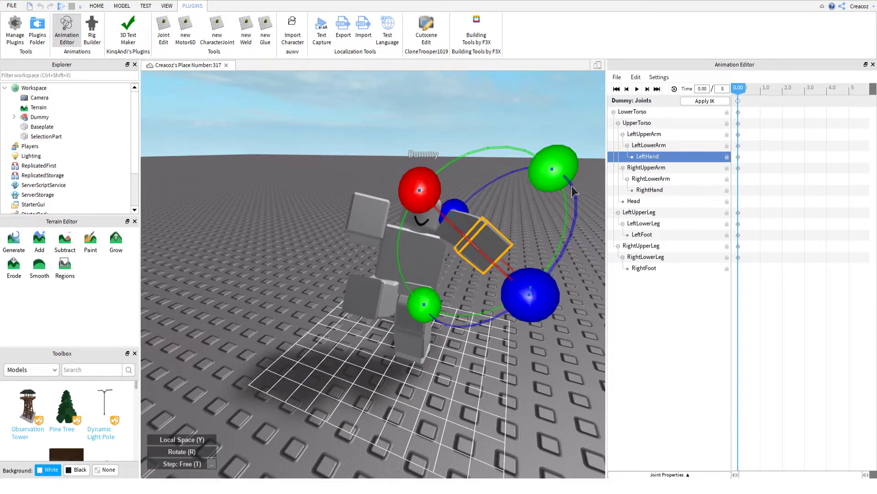
right_drag(548, 279, 507, 210)
click(507, 211)
- Examine the dummy's pose at 0.00 from several angles and distances
scroll(506, 210, down, 3)
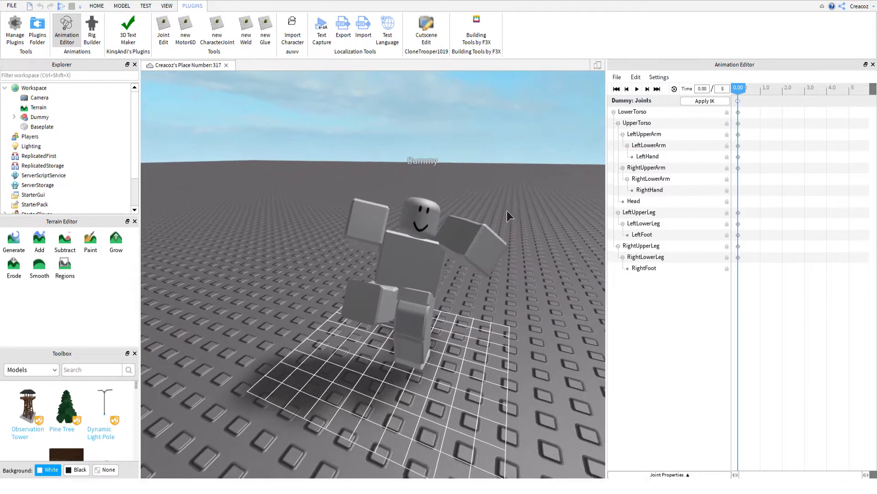
scroll(506, 210, up, 5)
scroll(507, 211, down, 4)
scroll(507, 211, up, 5)
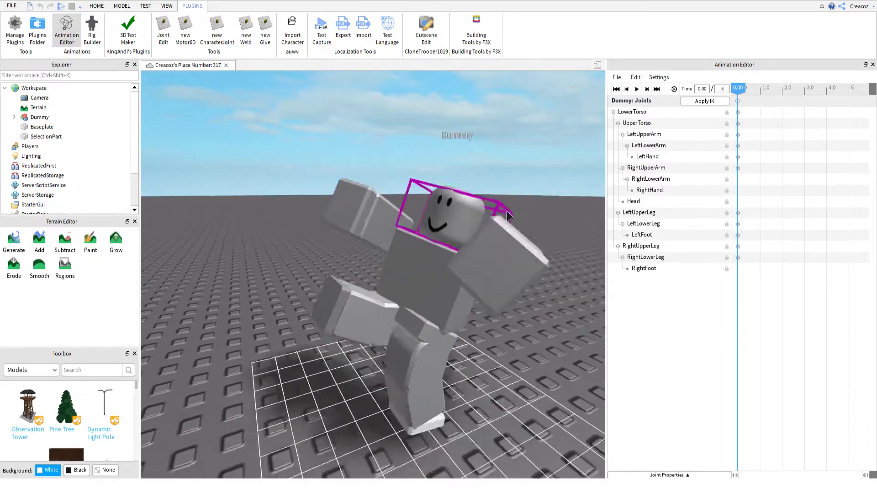
scroll(507, 211, down, 4)
scroll(506, 210, up, 1)
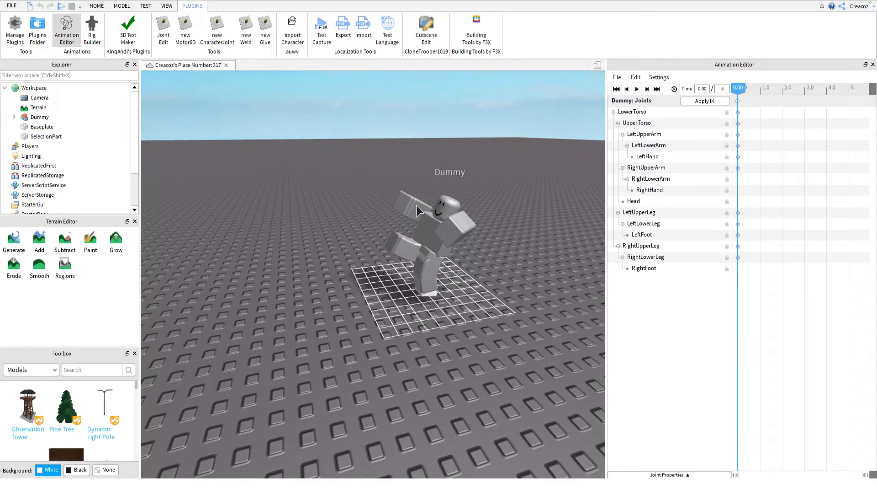
scroll(459, 209, up, 4)
scroll(459, 204, down, 3)
- Adjust the rotation of the right upper arm and rotate the right lower arm at 0.00
click(427, 207)
scroll(328, 122, up, 2)
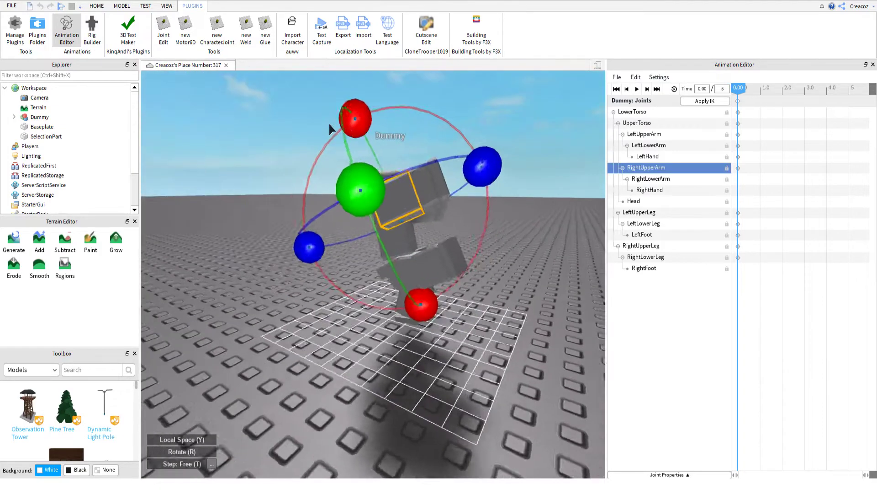
scroll(355, 182, down, 1)
scroll(424, 204, up, 2)
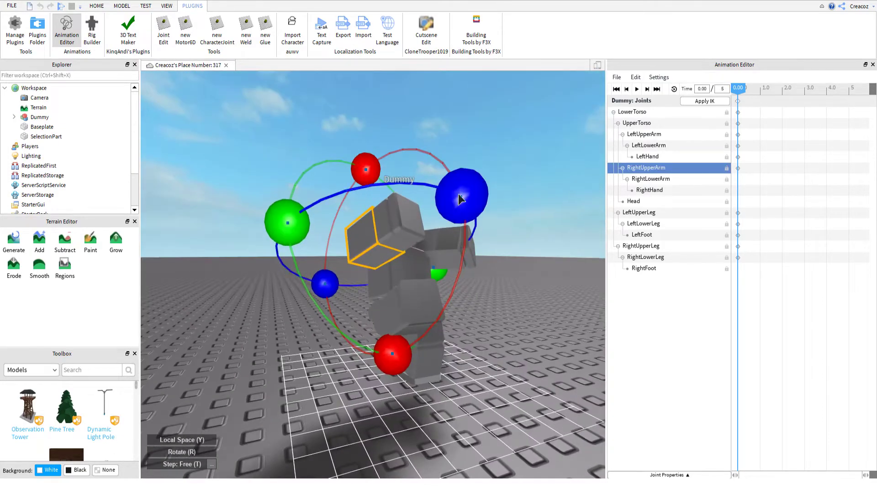
drag(460, 198, 453, 190)
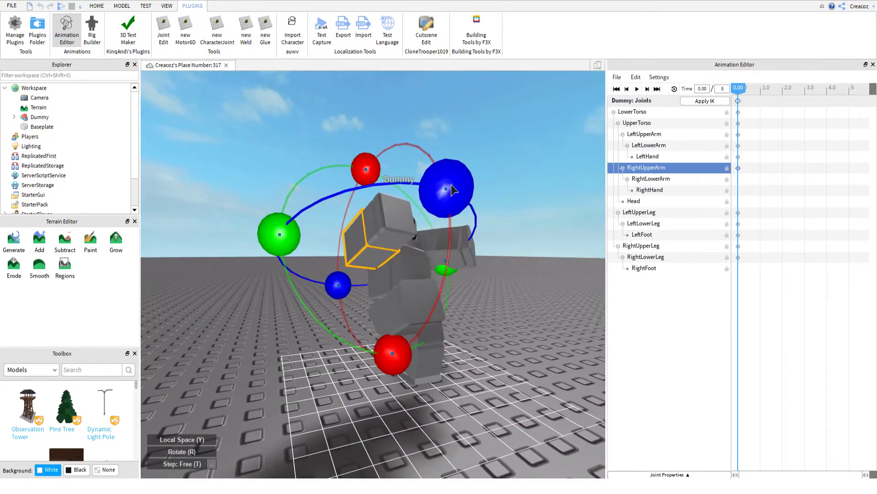
click(369, 221)
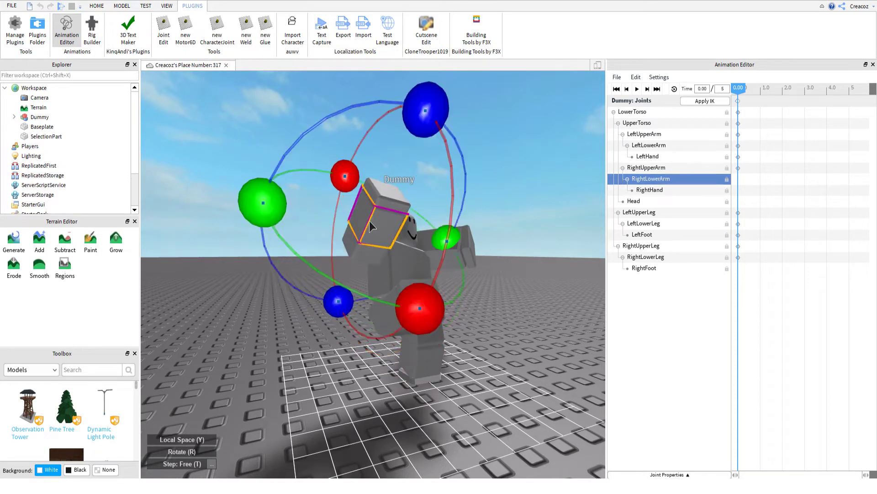
drag(348, 190, 346, 195)
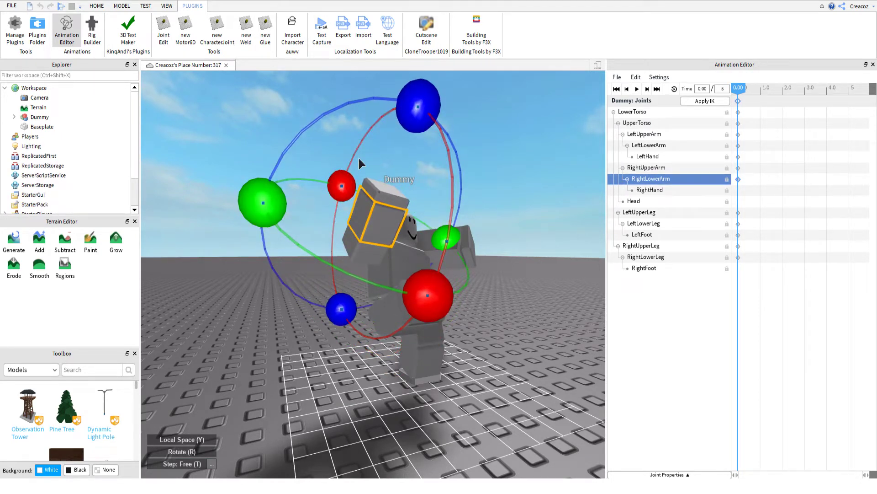
right_drag(398, 143, 555, 215)
click(551, 216)
- Refine the raised right leg at 0.00 by rotating its lower and upper leg joints
scroll(552, 216, down, 5)
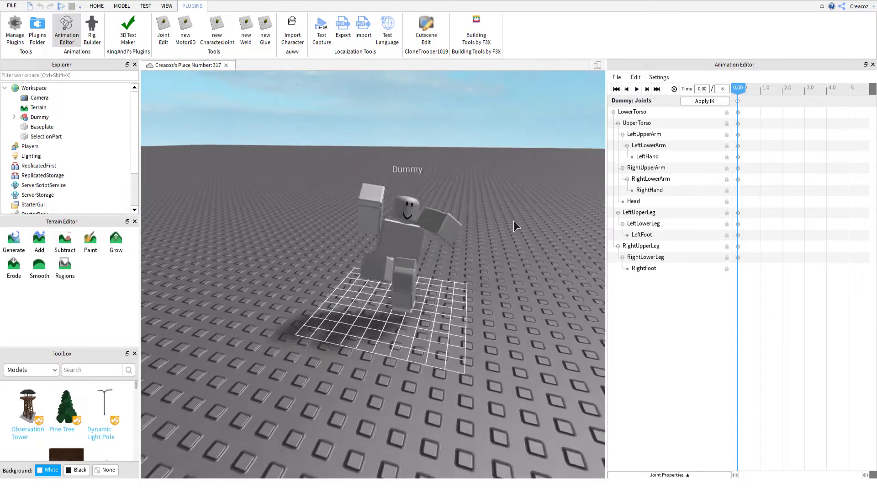
scroll(497, 205, up, 3)
scroll(498, 205, down, 3)
scroll(575, 195, up, 8)
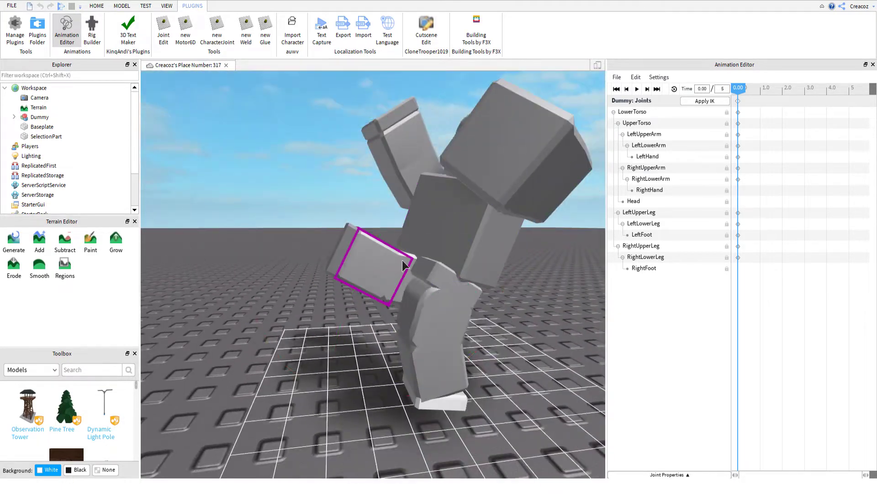
click(402, 259)
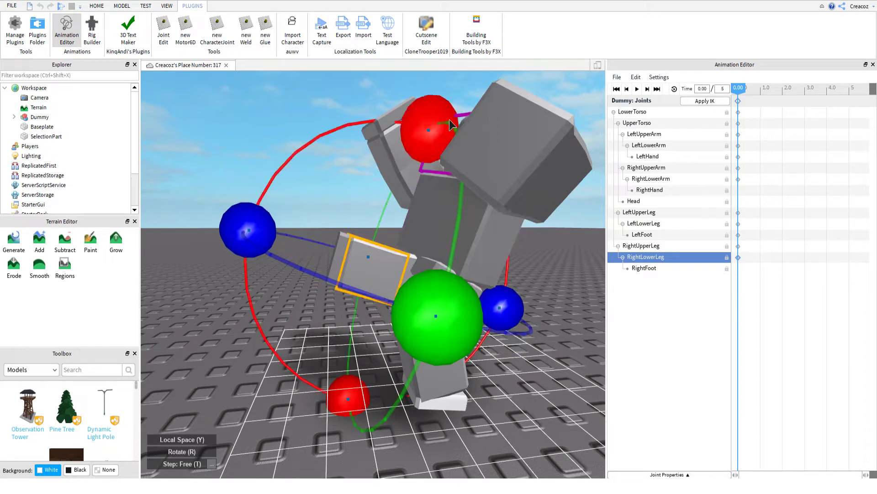
click(409, 266)
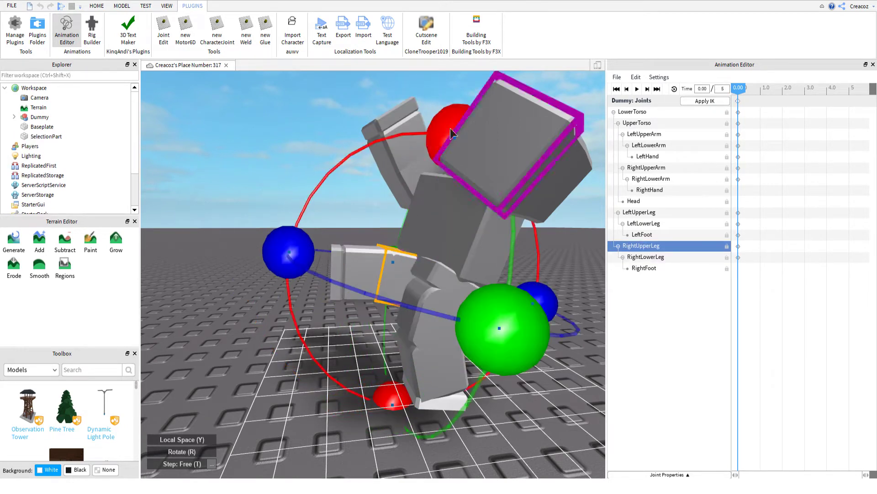
scroll(506, 170, down, 5)
click(517, 196)
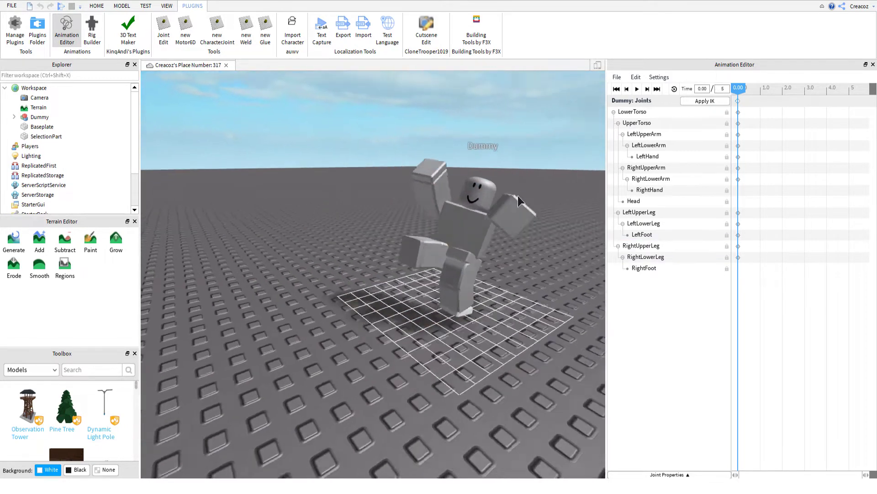
- Move the playhead to 1.00 and rotate the dummy's upper and lower torso to tilt the body
scroll(560, 147, up, 6)
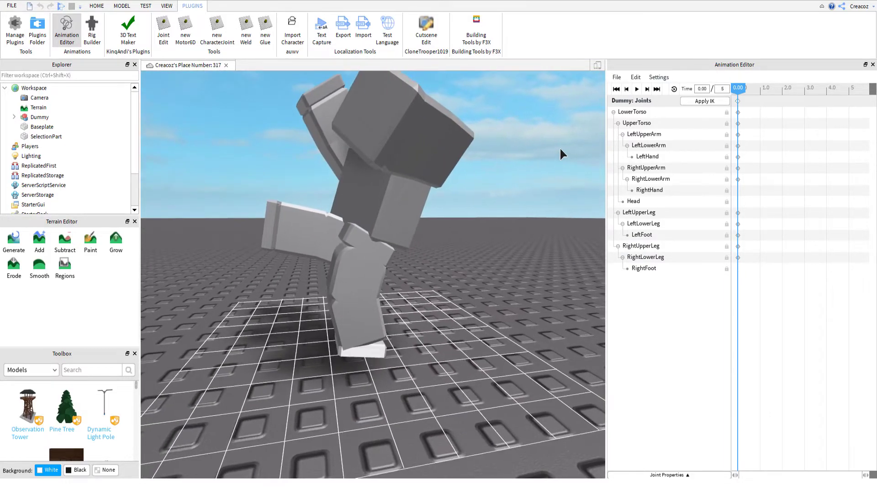
scroll(519, 197, down, 6)
right_drag(541, 270, 541, 270)
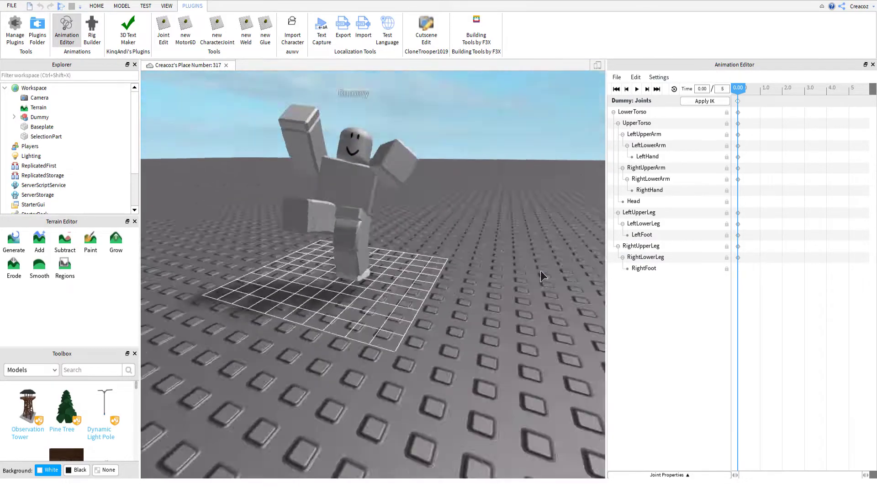
scroll(541, 270, down, 5)
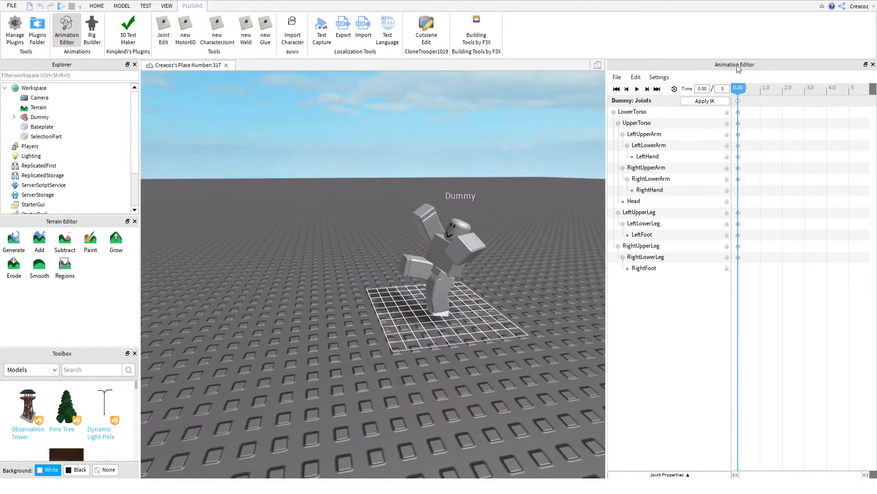
drag(760, 96, 765, 97)
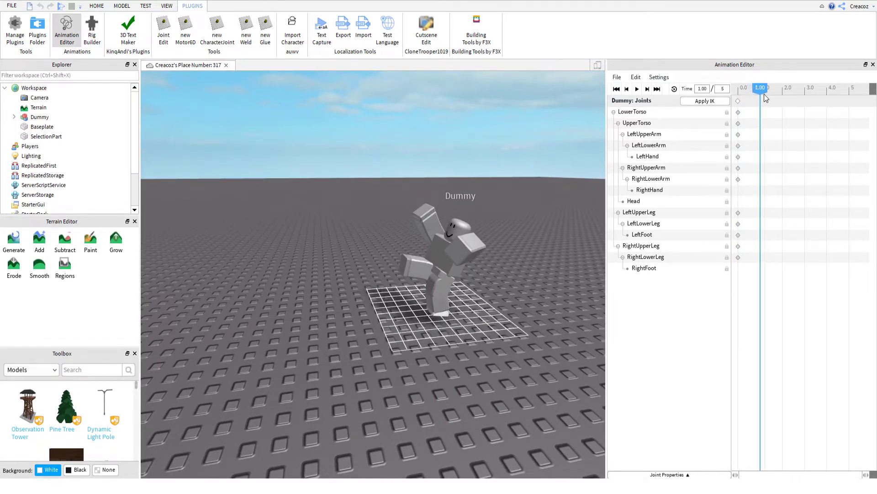
scroll(437, 206, up, 2)
click(435, 209)
scroll(435, 209, up, 4)
right_drag(404, 211, 404, 211)
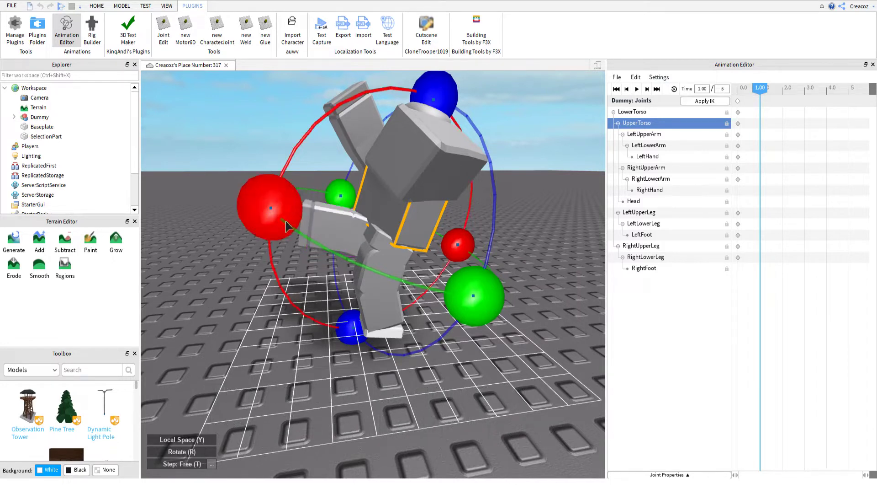
drag(282, 223, 293, 157)
click(381, 237)
- Rotate the dummy's right upper arm and right lower arm at 1.00
click(386, 123)
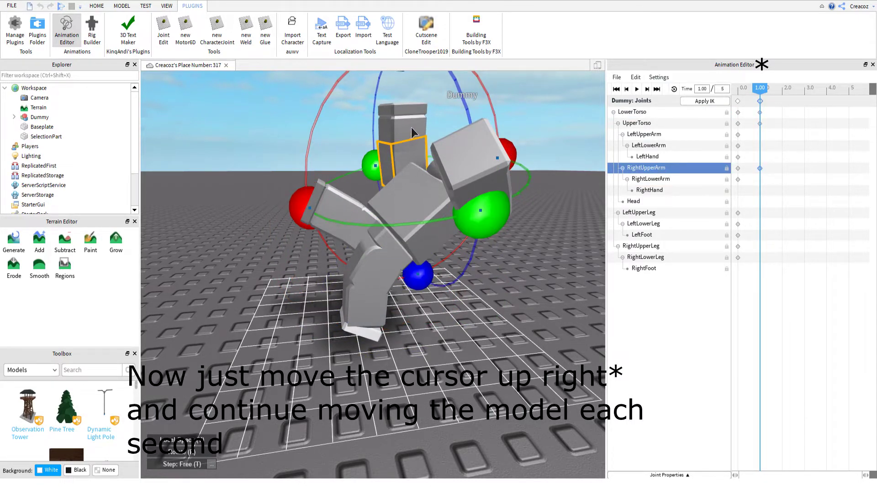
scroll(415, 135, down, 5)
scroll(324, 208, up, 3)
click(324, 208)
right_drag(328, 211, 482, 227)
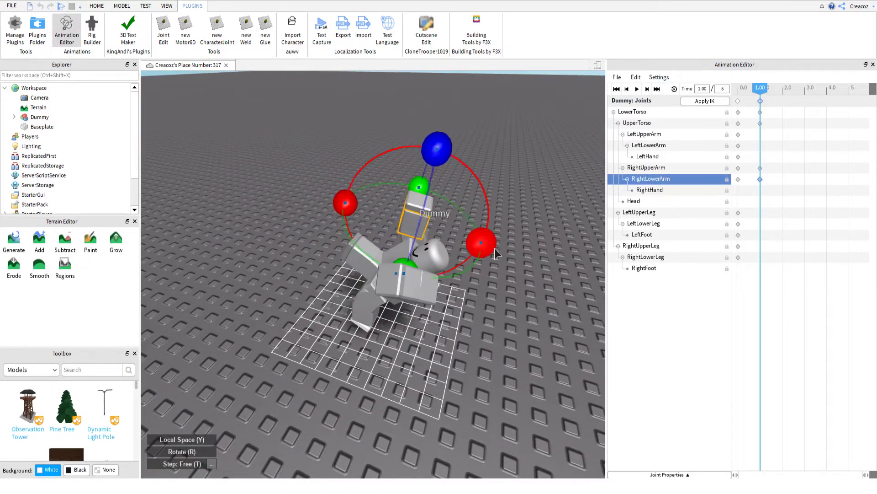
- Pose the dummy's left arm, left leg and right upper leg at 1.00
click(403, 124)
right_drag(403, 124, 485, 233)
click(486, 233)
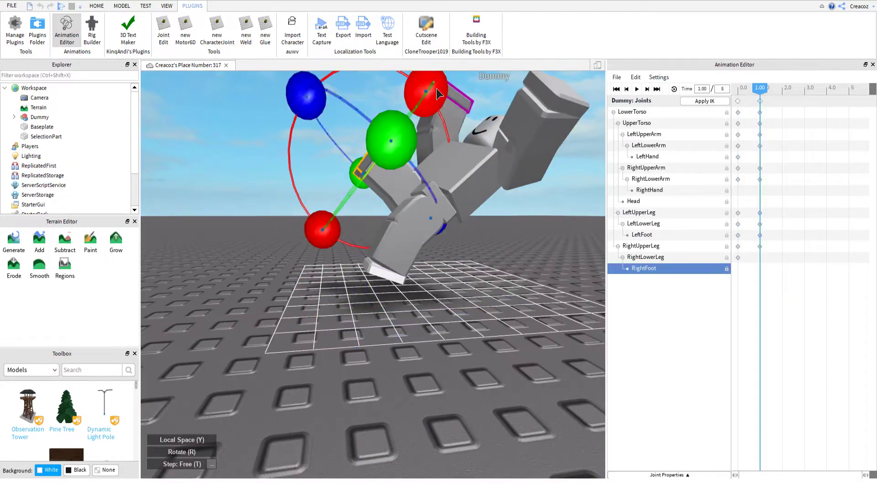
- Return the playhead to 0.00 and set a starting pose for the dummy's joints
click(744, 90)
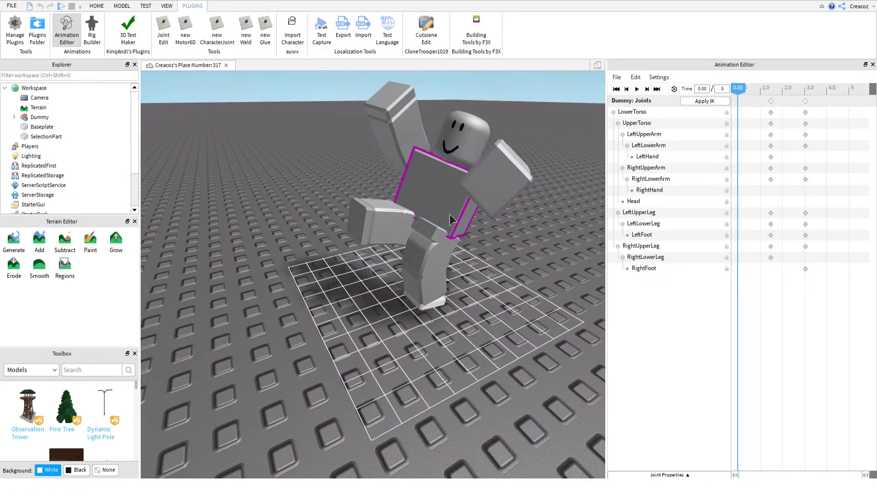
click(412, 256)
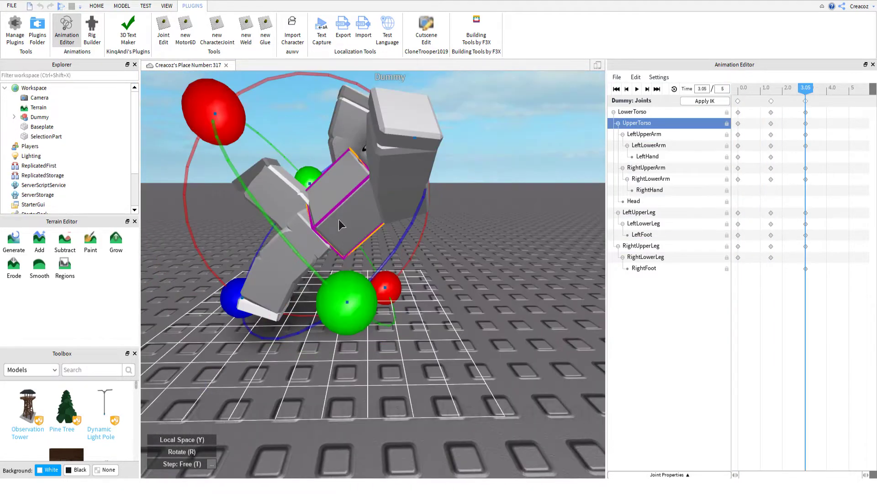
- Switch the joint handles to Move and shift the torso at 3.05 and the lower torso at 1.50
key(r)
drag(357, 262, 372, 254)
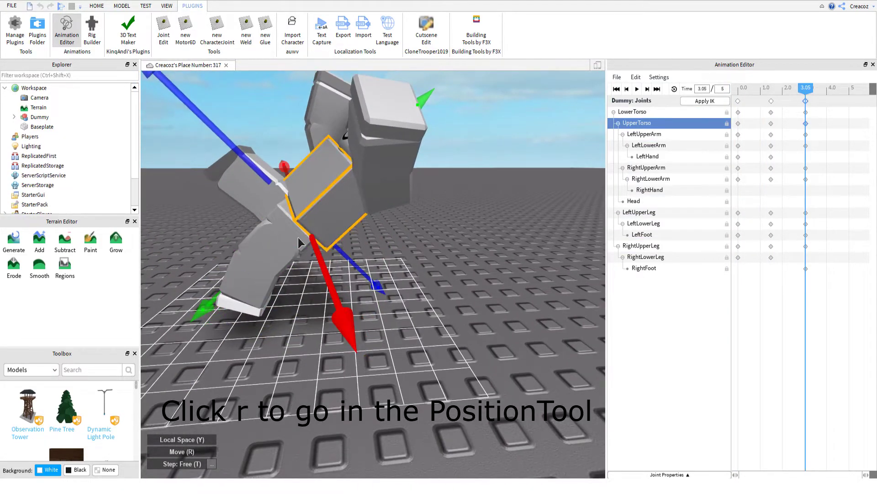
drag(287, 227, 342, 274)
drag(809, 93, 767, 140)
drag(342, 273, 349, 280)
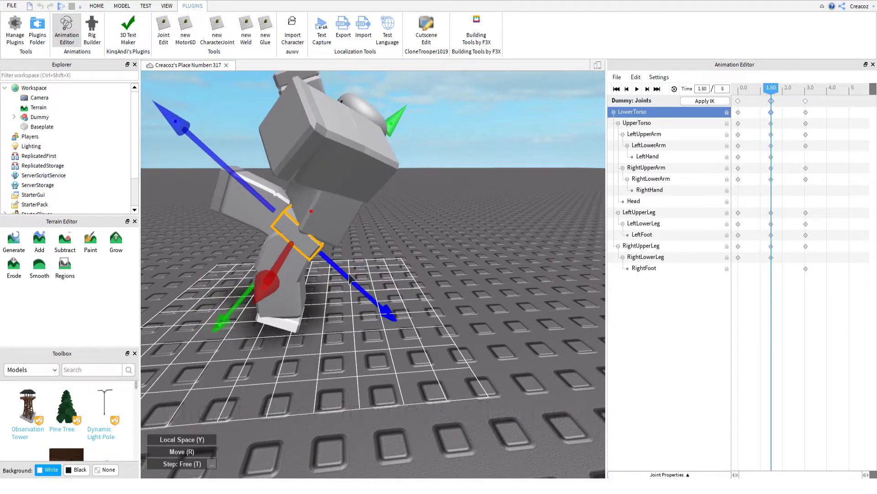
- Move the playhead to 5.00, switch the handles back to Rotate, and pose the dummy's arms and right leg
click(849, 87)
key(r)
click(407, 271)
right_drag(408, 271, 484, 191)
click(402, 313)
click(313, 177)
right_drag(313, 177, 345, 143)
click(345, 143)
click(459, 145)
- Go through the left lower arm and leg keyframes at 1.50, 3.05 and 5.00 on the timeline
click(771, 145)
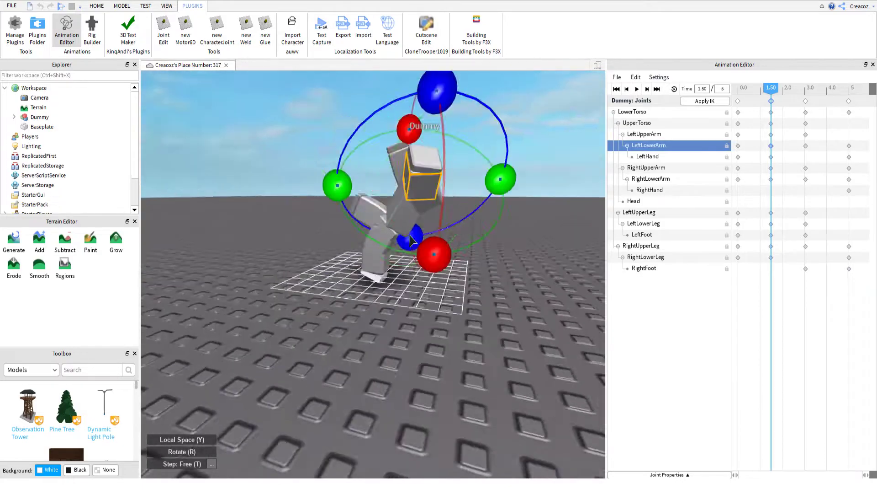
click(830, 127)
click(805, 224)
click(806, 235)
click(830, 175)
click(849, 246)
- Scrub the timeline back from 5.00 to about 3.05 to check the dummy's motion
right_drag(503, 256, 411, 274)
scroll(366, 274, down, 5)
drag(849, 87, 810, 90)
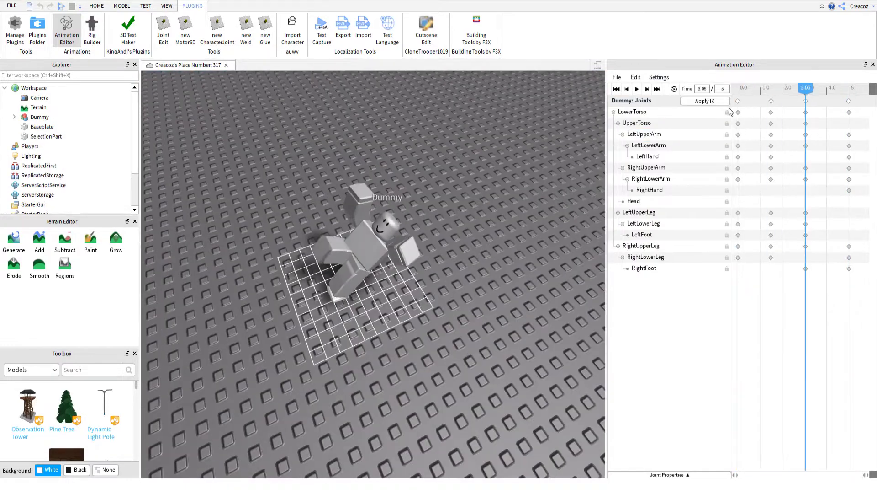
- Play the dummy's animation from the 3.05 keyframe to check its motion
click(806, 258)
scroll(454, 220, down, 5)
scroll(455, 220, up, 4)
click(638, 89)
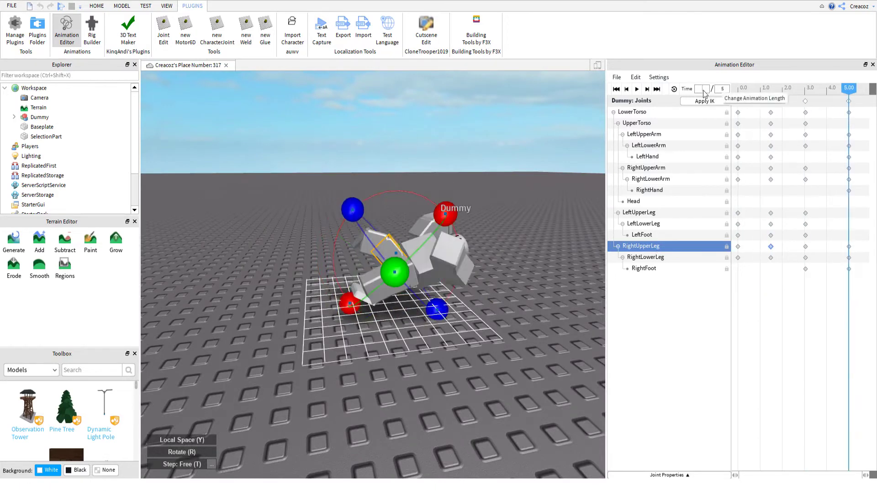
- Set the animation length to 10 seconds, move the playhead to 8.00 and widen the Animation Editor
text(10)
key(Return)
drag(733, 121, 829, 121)
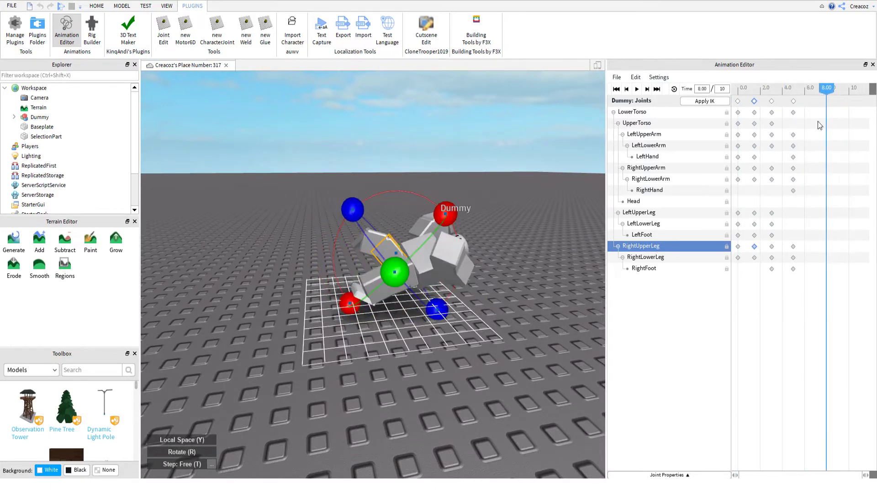
drag(608, 158, 553, 158)
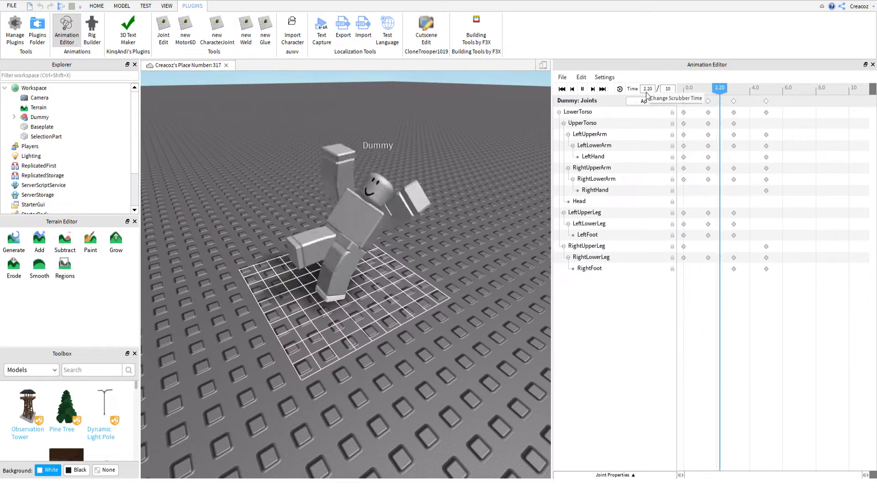
- Move the playhead to 5.05 and key the dummy's left lower leg there
click(717, 95)
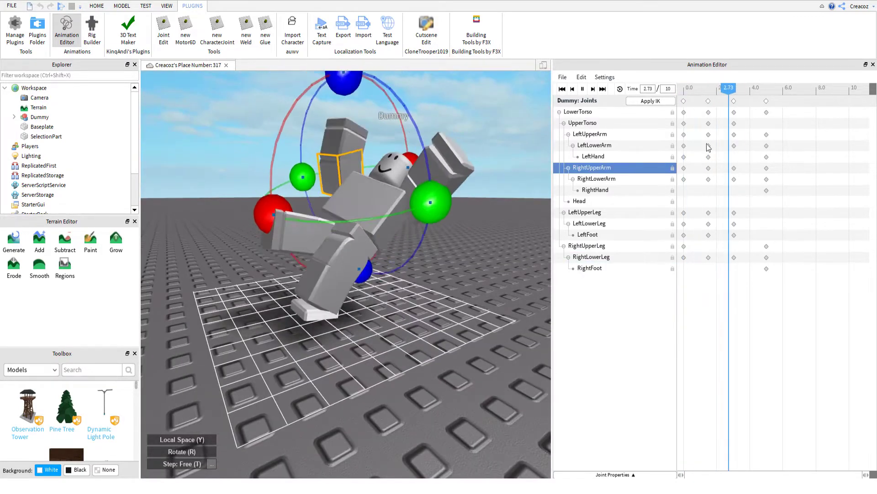
click(661, 212)
click(767, 94)
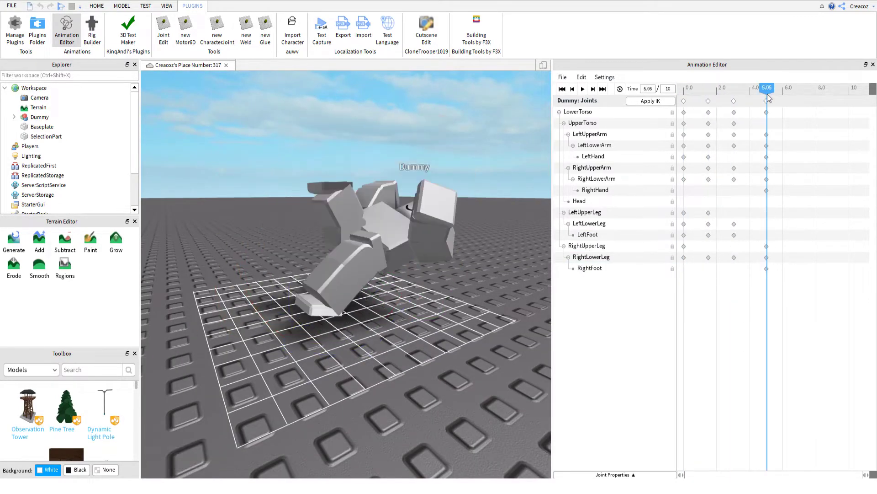
click(701, 223)
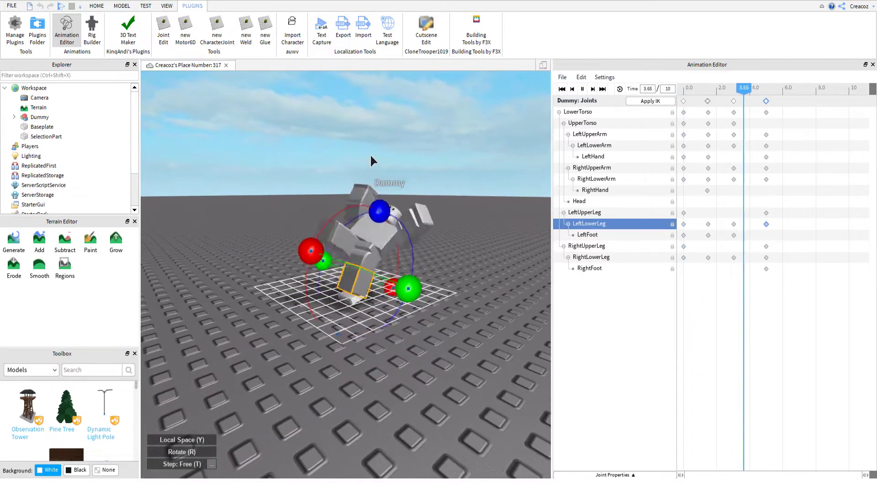
- Delete the right upper arm's keyframe at 3.05 and replay the animation
key(space)
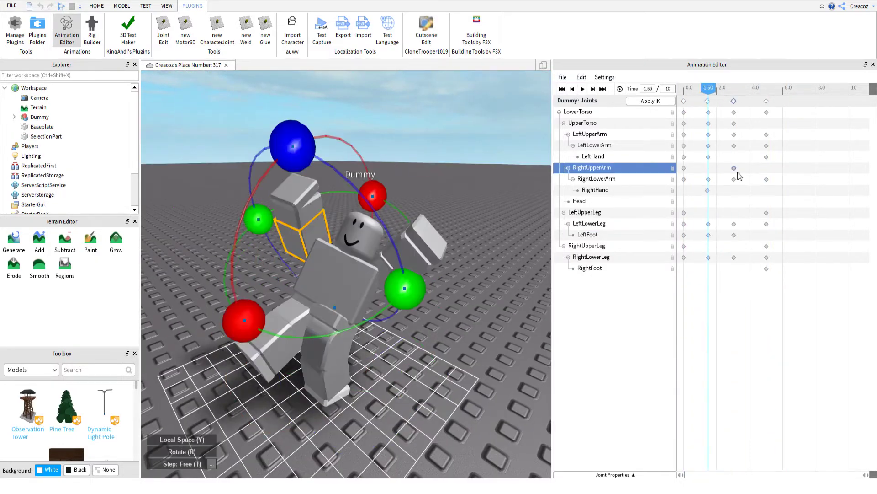
key(Delete)
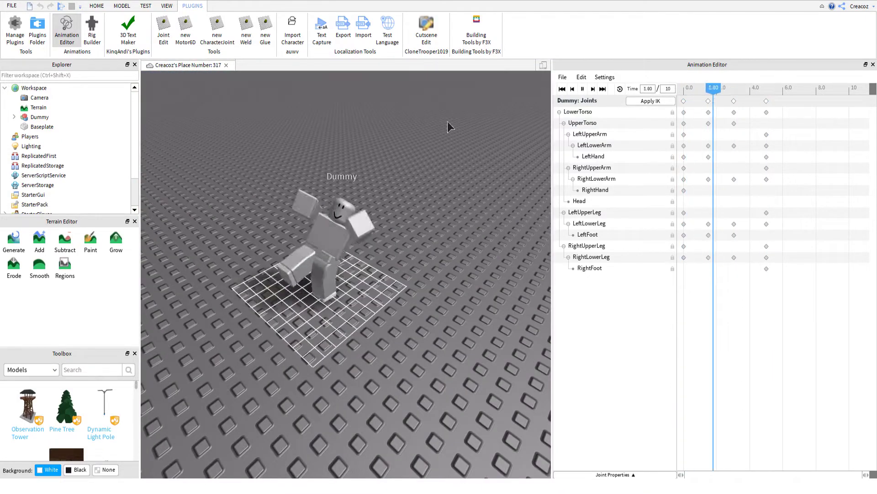
click(583, 89)
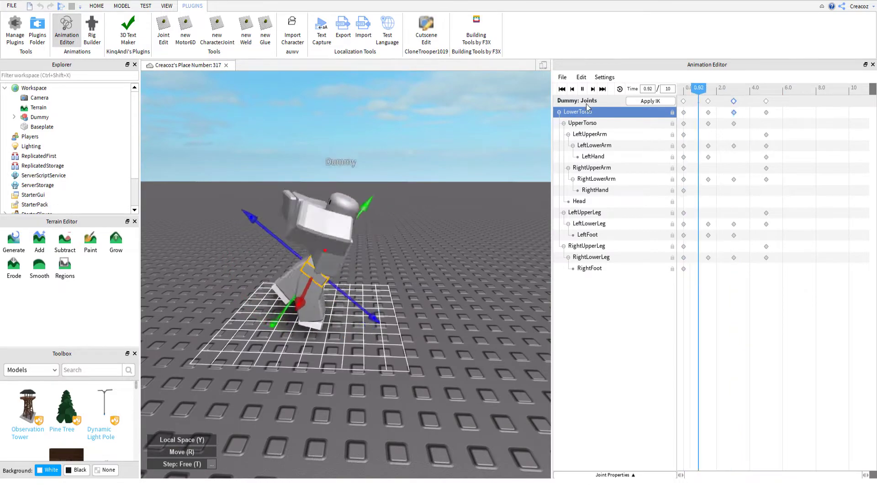
- Select the lower torso keyframe at 3.05, then pose the left upper leg at the 5.00 keyframe
click(731, 110)
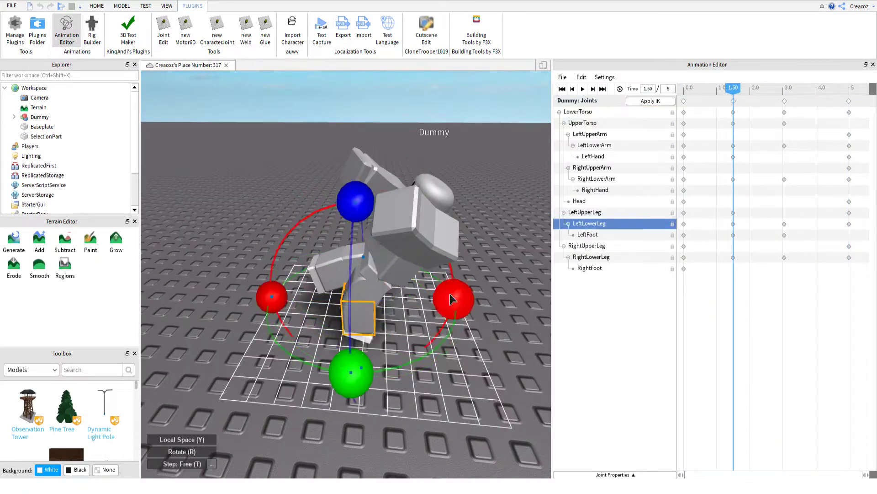
click(368, 277)
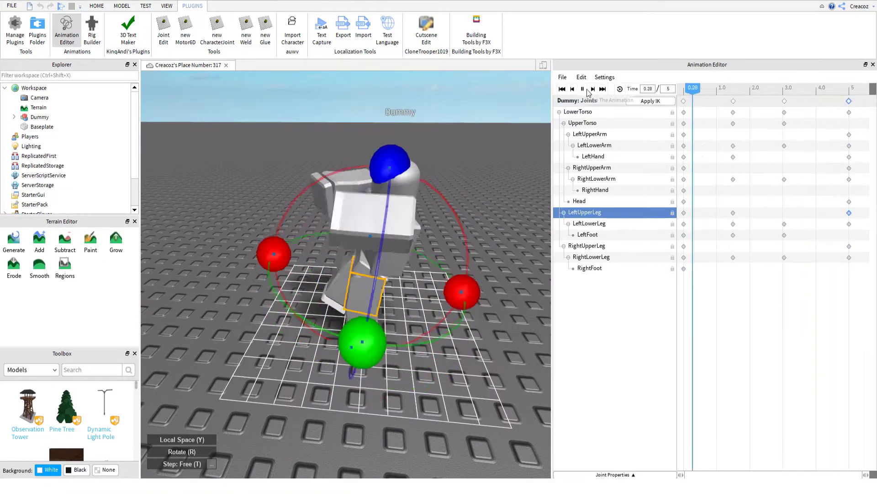
click(378, 280)
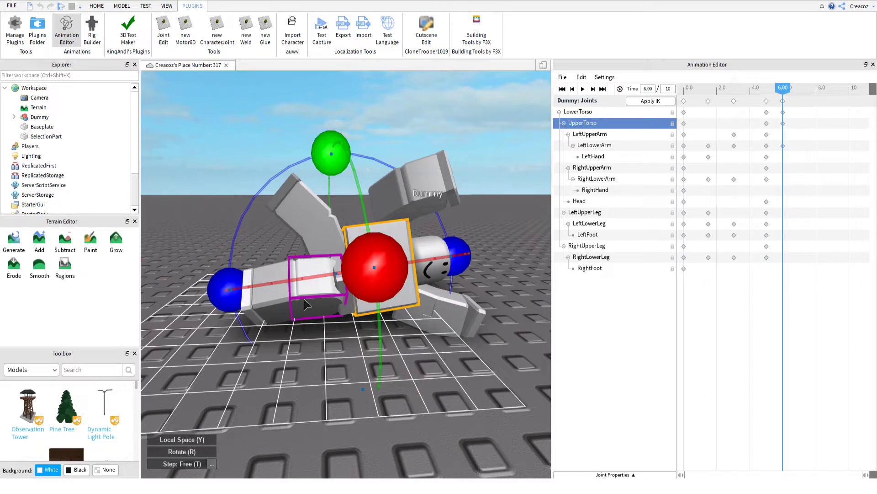
- Pose the dummy's upper legs and right upper arm at 6.00
click(305, 304)
right_drag(347, 274, 320, 256)
click(407, 147)
right_drag(407, 147, 366, 183)
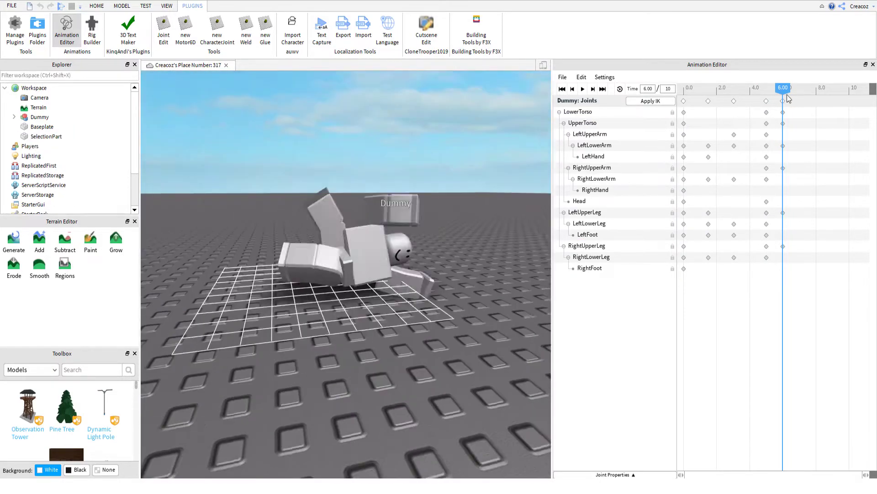
- Shift the whole set of 6.00 keyframes to 6.95 on the timeline
click(401, 216)
drag(783, 87, 798, 101)
right_drag(412, 229, 388, 182)
- Pose the left upper arm, head and right upper leg at 6.95
click(590, 134)
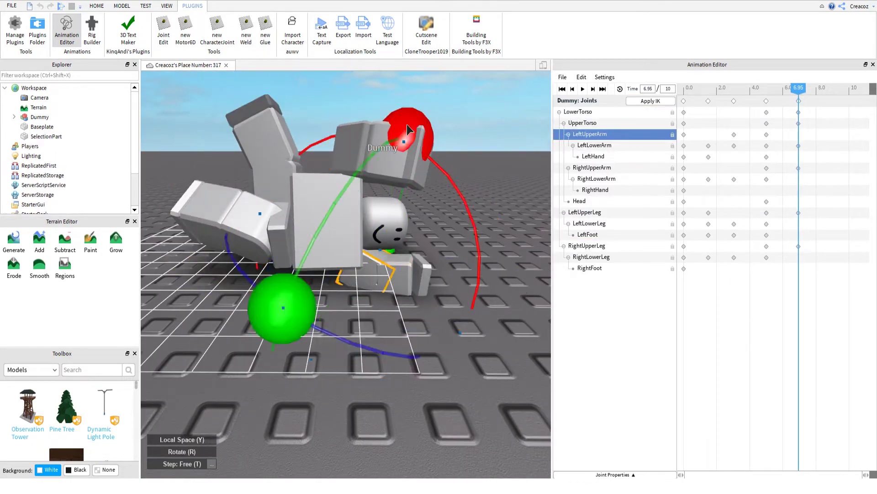
click(579, 201)
right_drag(411, 229, 355, 181)
click(587, 245)
- Play the complete animation and examine the dummy's fall from several angles
key(space)
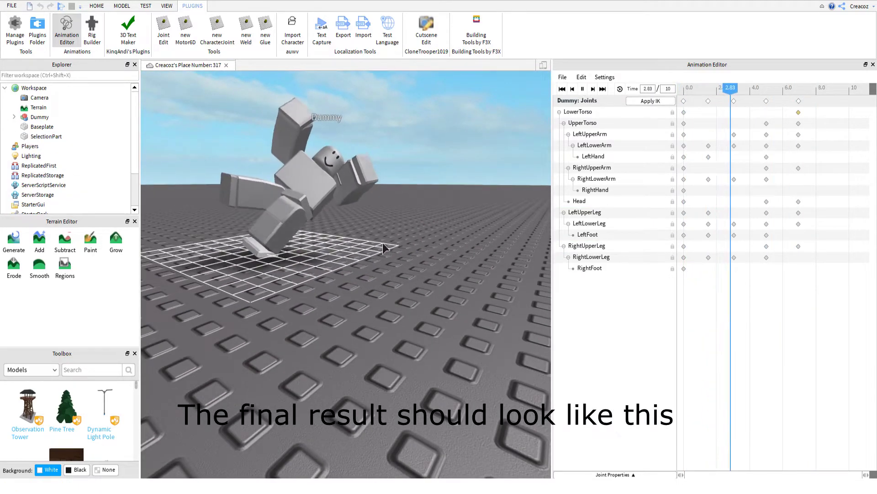
right_drag(384, 248, 451, 310)
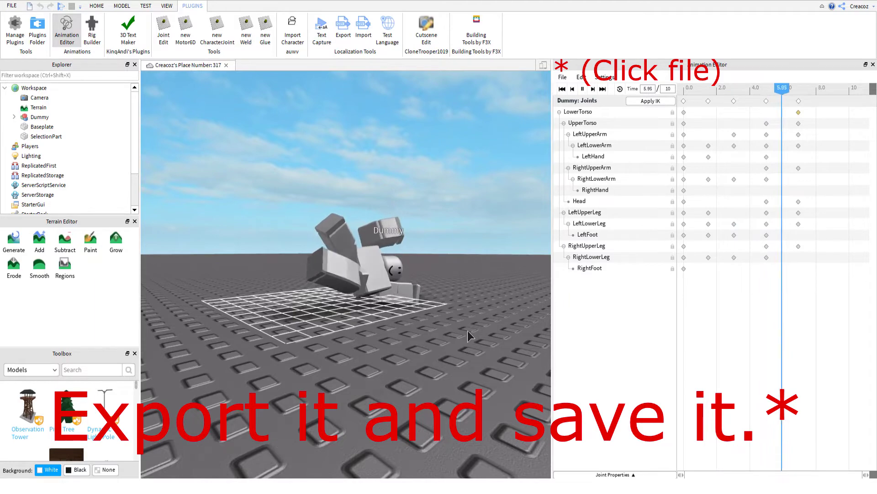
right_drag(465, 328, 465, 329)
scroll(465, 328, down, 3)
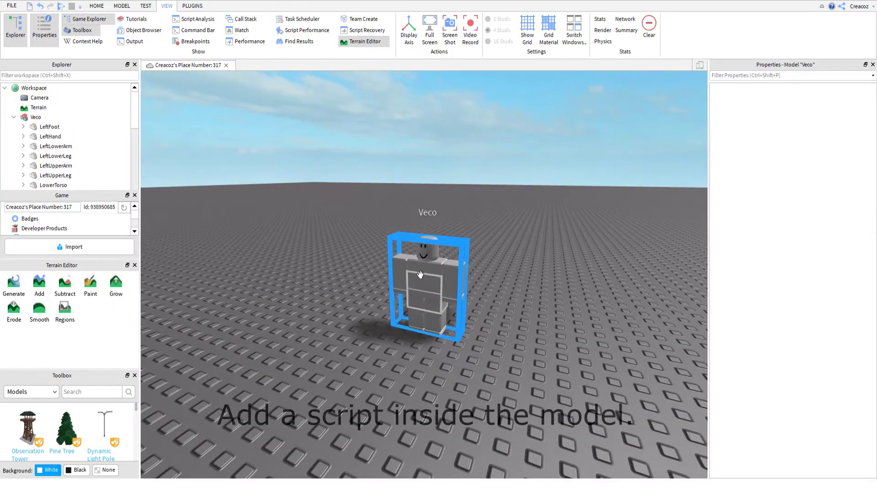
- Add a script inside the Veco model and replace its default line with "local hum = script.Parent.Humanoid"
click(64, 118)
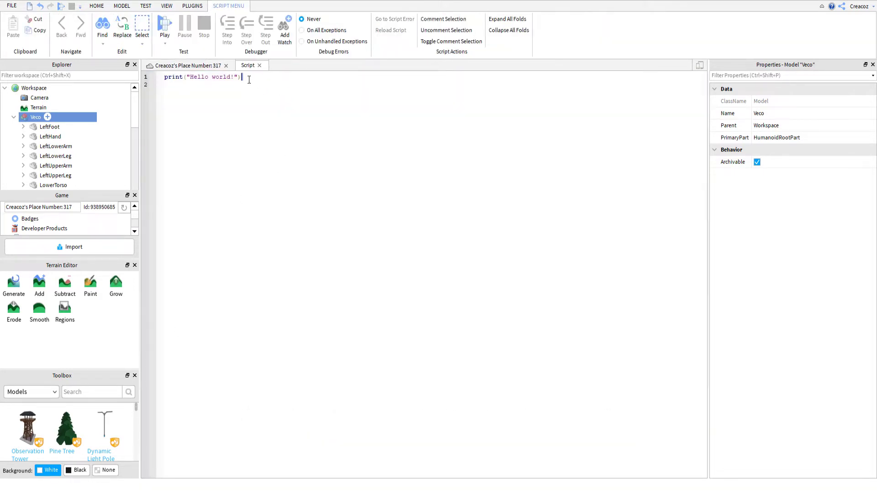
drag(257, 83, 166, 65)
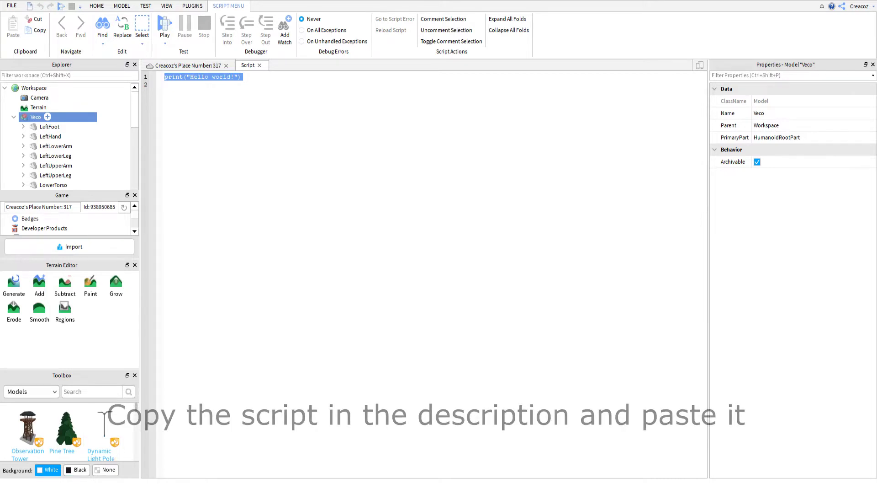
text(local hum =)
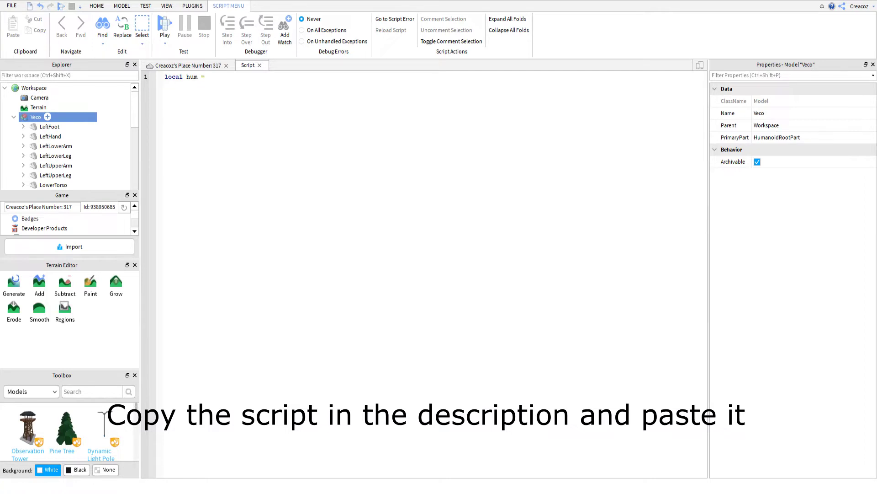
- Add the line "local anim = hum:LoadAnimation(script.Parent.Animation)" to the script
text( anim = hum:LoadAnimation(script.Parent.Animation)
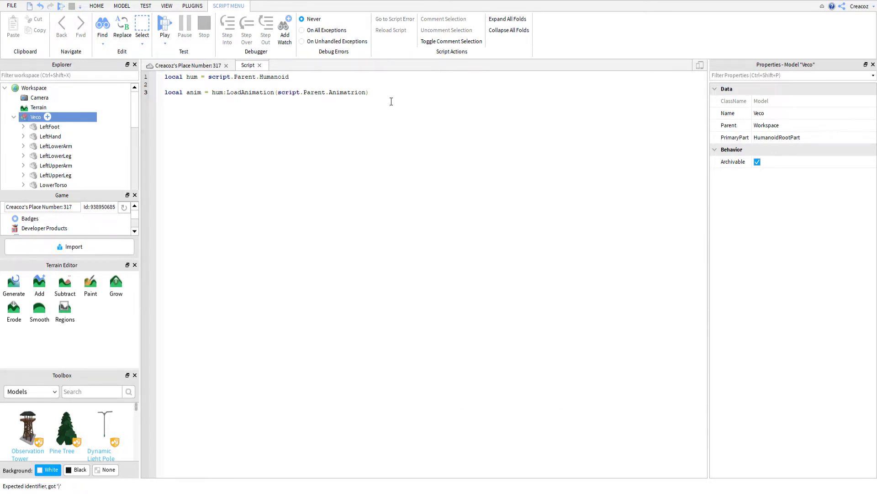
double_click(339, 92)
text(Animation)
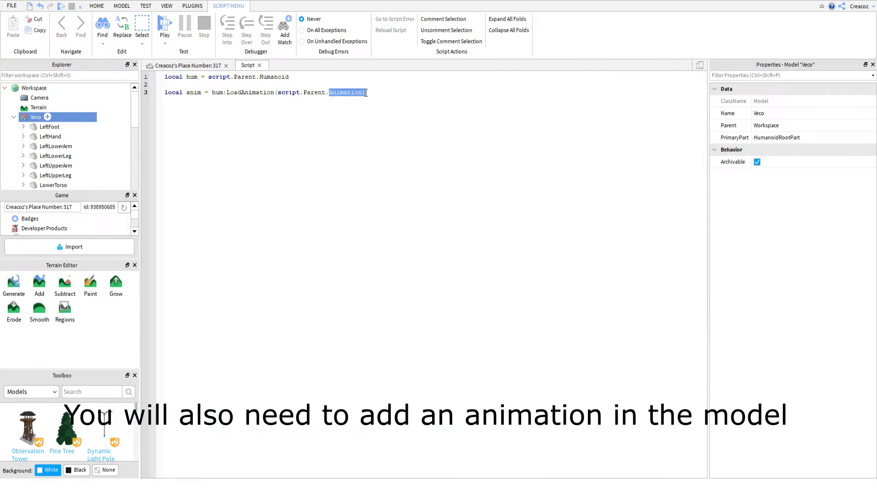
click(398, 92)
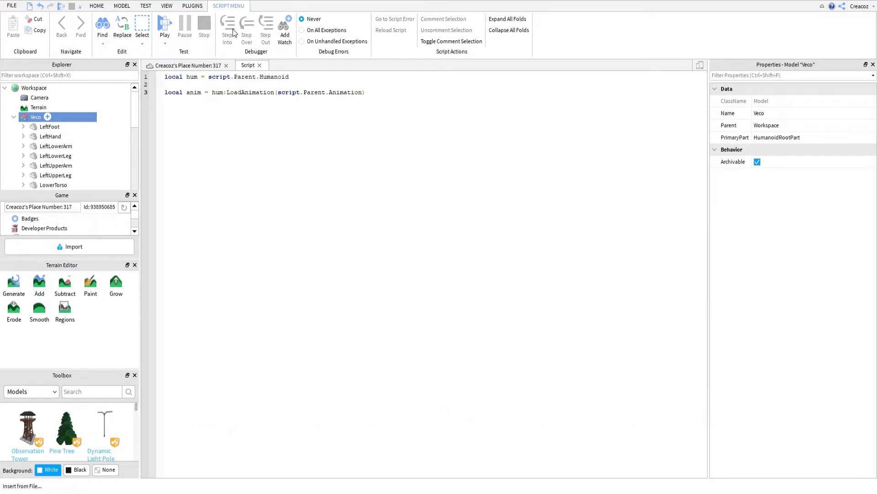
- Add an Animation object to Veco, finish the script with "anim:Play()" and return to the place view
scroll(59, 147, down, 5)
click(52, 156)
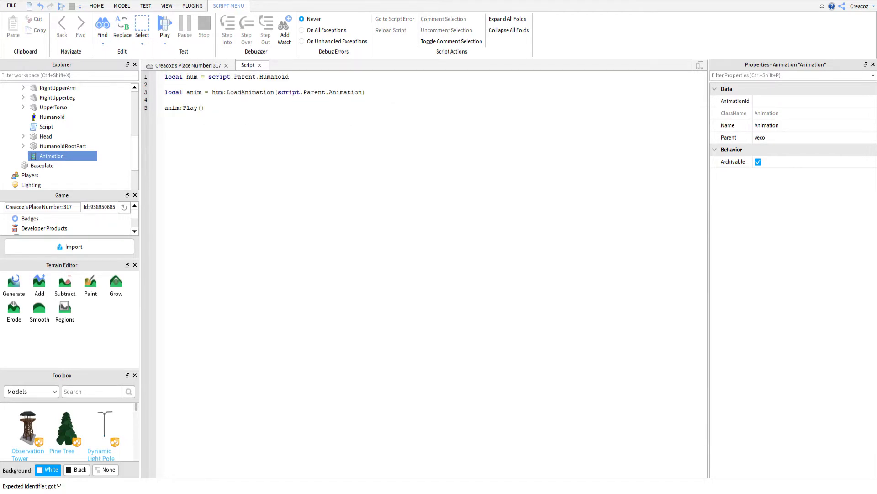
click(194, 67)
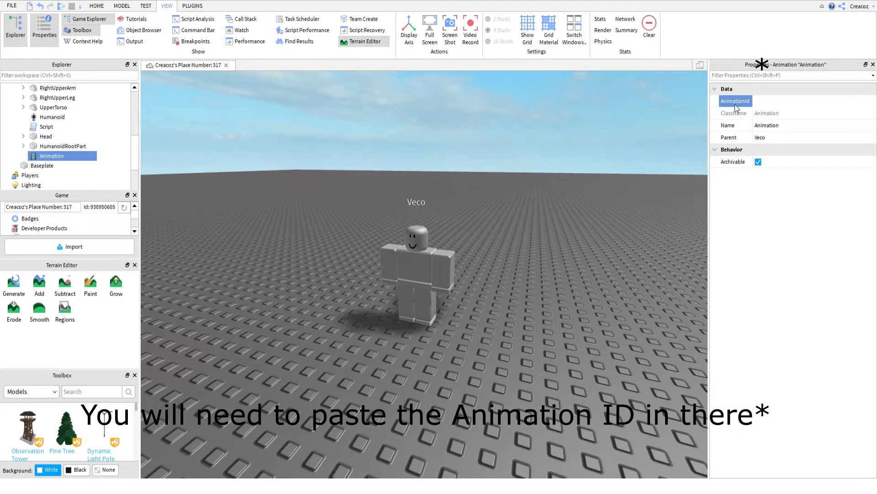
key(Return)
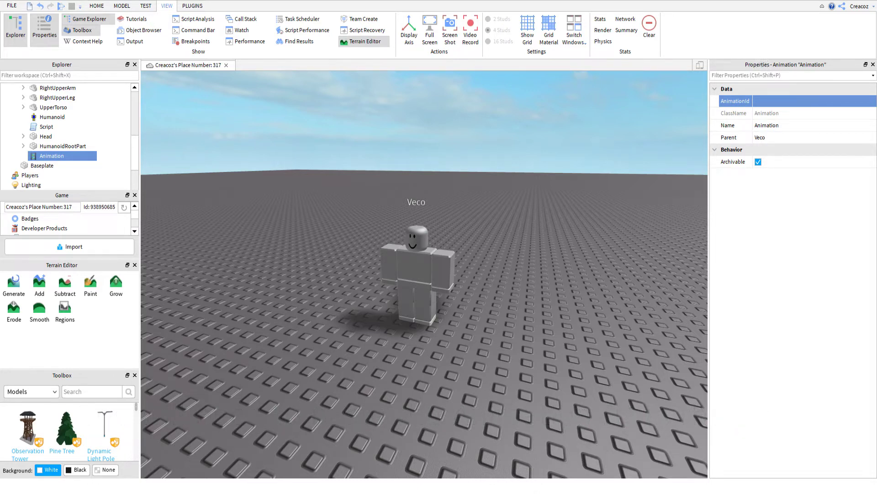
click(515, 219)
right_drag(515, 220, 518, 217)
- Open the Animation Editor for the Veco rig and widen its panel
click(193, 6)
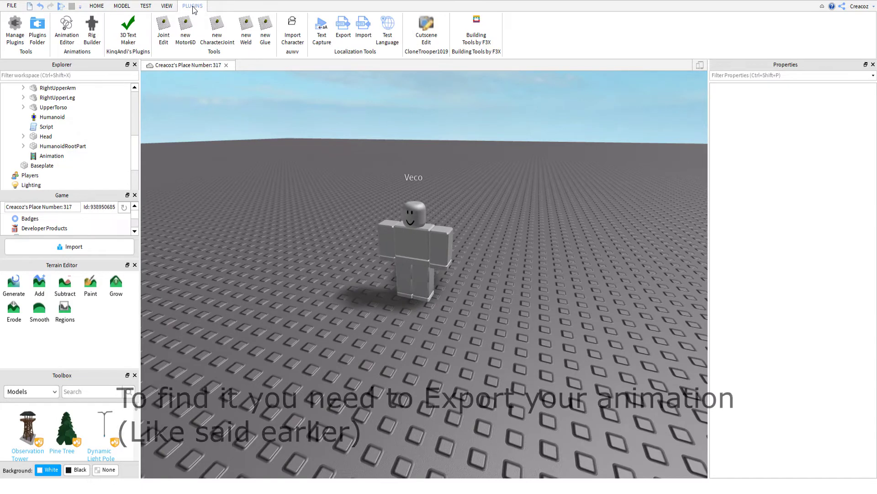
click(73, 29)
click(388, 256)
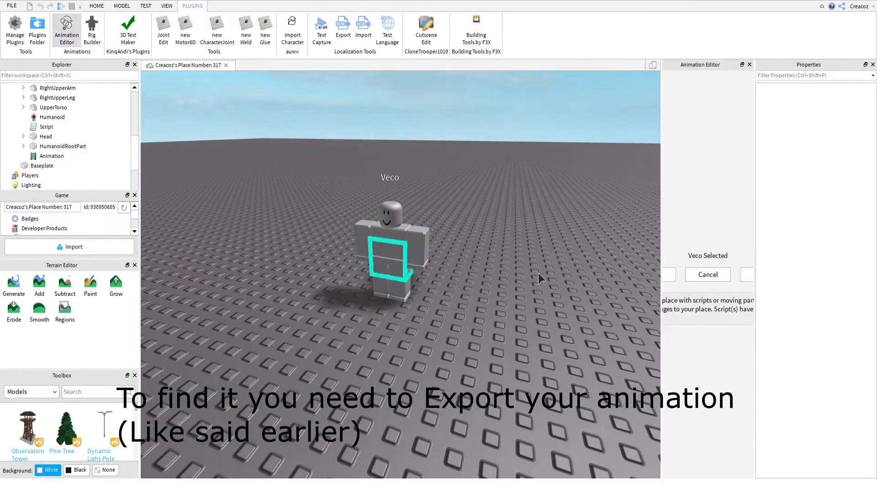
click(671, 277)
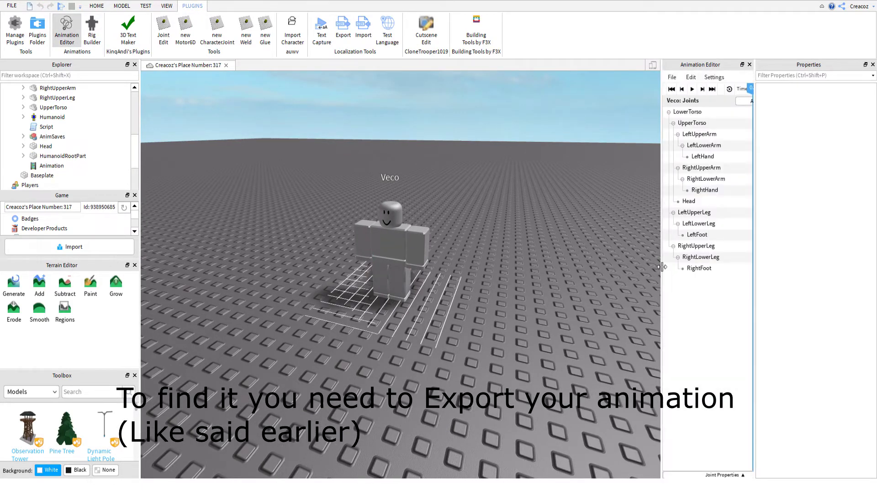
drag(662, 264, 501, 264)
- Load the finished animation onto the Veco rig and enlarge the editor to show its timeline
click(511, 77)
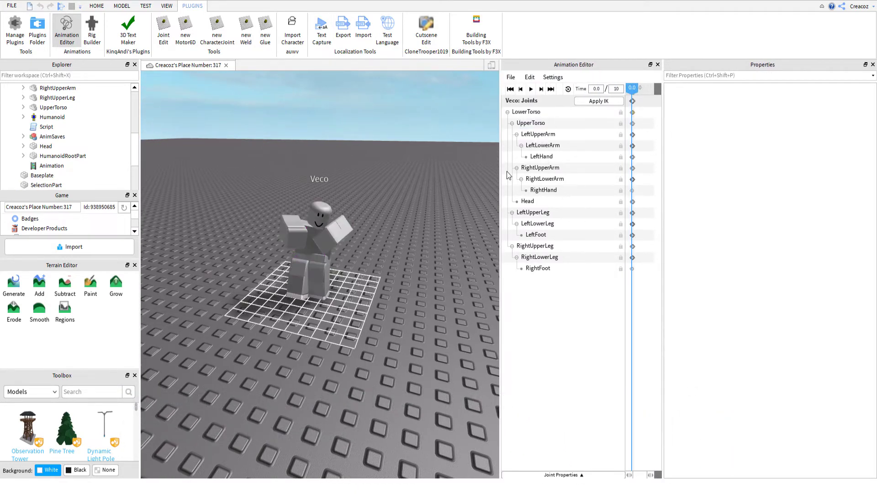
right_drag(350, 231, 404, 221)
drag(625, 183, 712, 214)
drag(435, 169, 494, 168)
- Export Veco's animation and close the Animation Editor, accepting the loss of unsaved progress
click(505, 78)
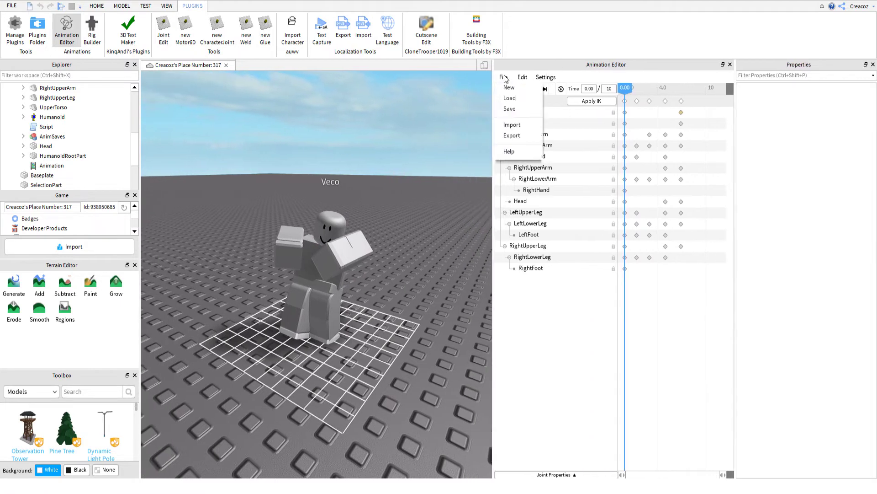
click(512, 136)
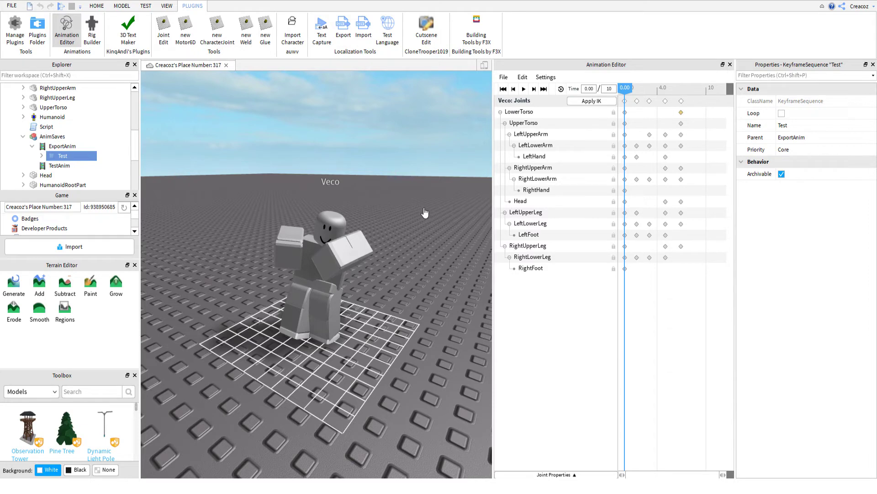
click(731, 64)
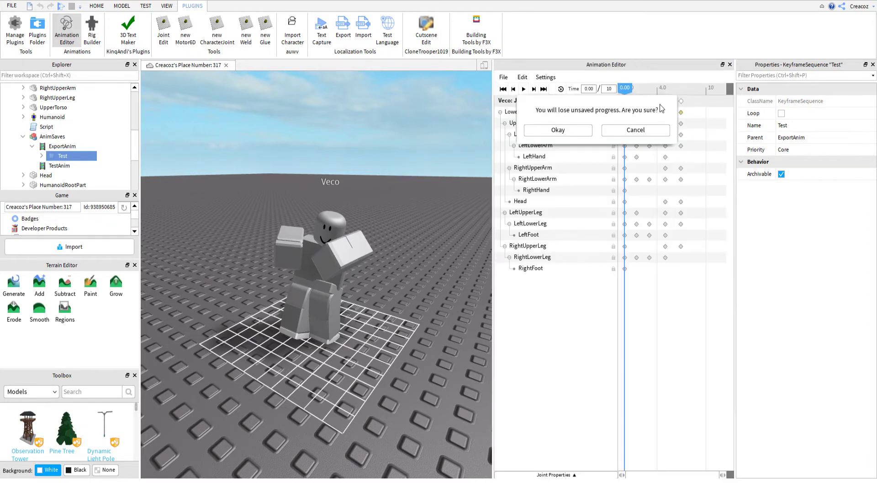
click(584, 129)
click(45, 127)
scroll(41, 167, down, 1)
click(51, 165)
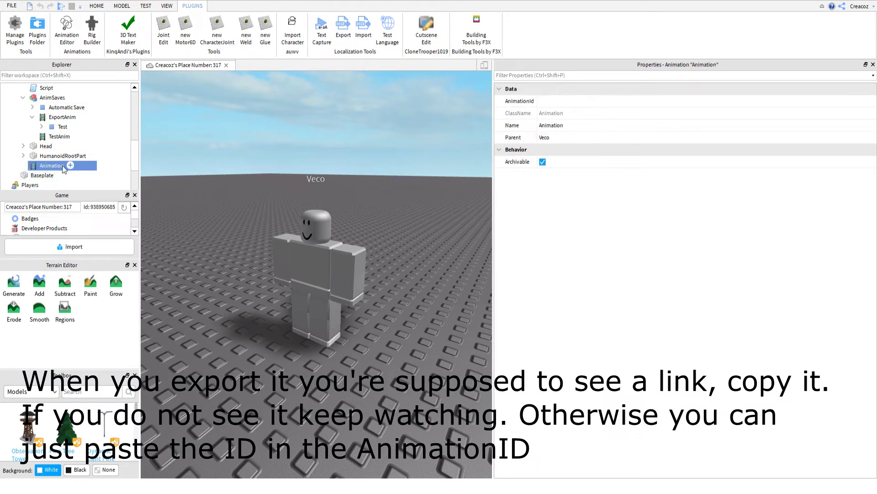
click(590, 101)
key(ctrl+v)
key(Return)
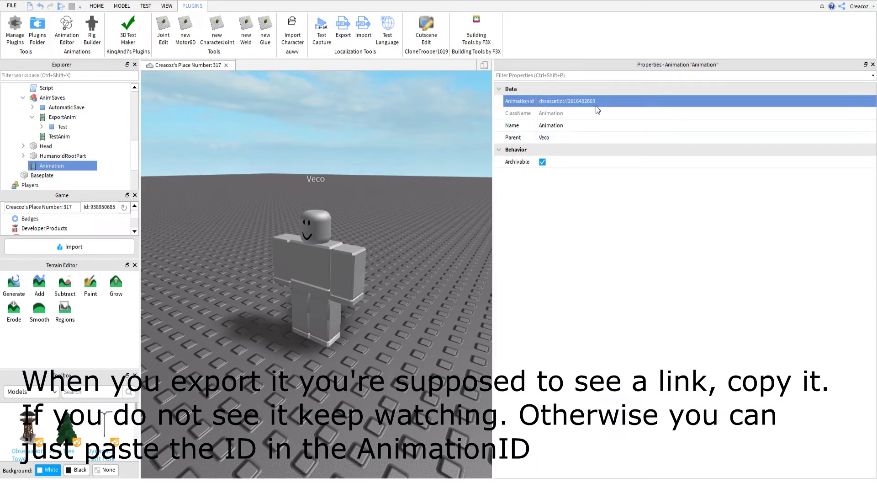
- Playtest the place and view the Veco model up close as it performs the falling animation
click(101, 9)
click(378, 24)
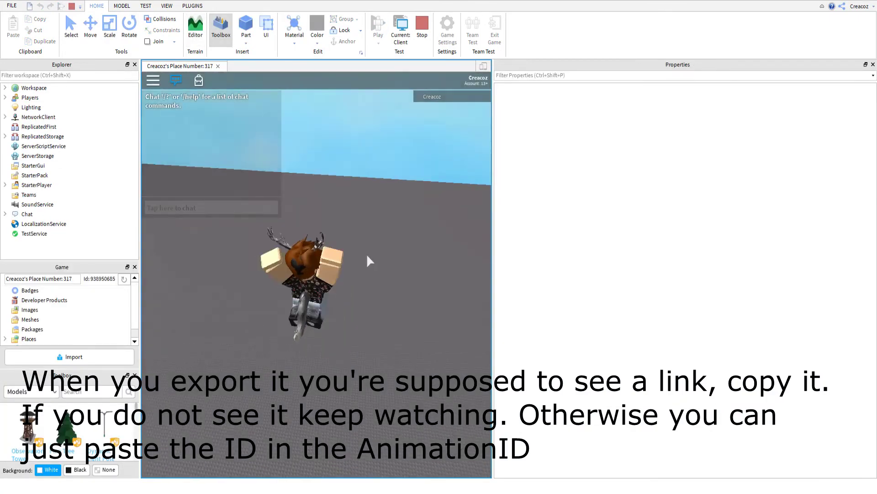
scroll(367, 253, up, 5)
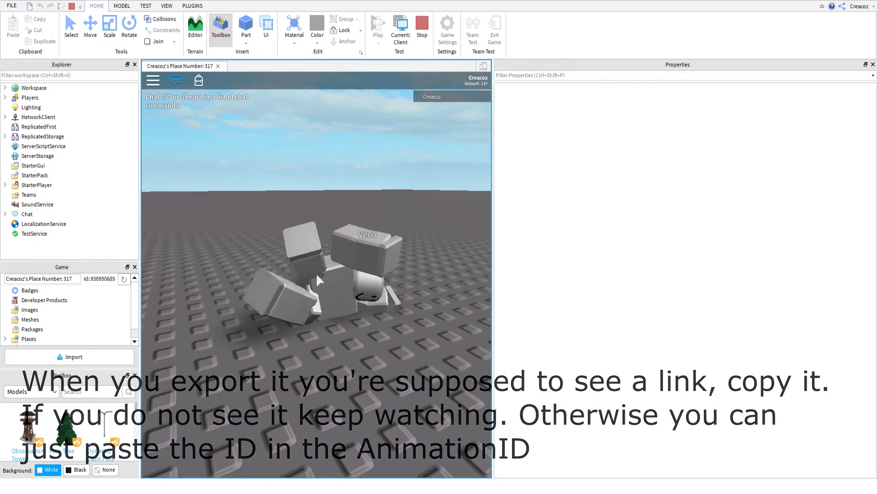
scroll(318, 278, down, 5)
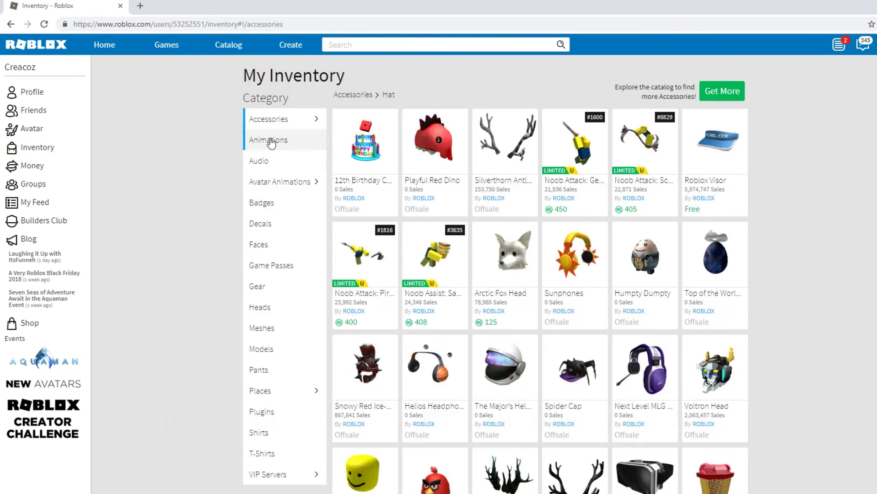
- Switch to the Roblox website's inventory, open the Falling2.0 animation and select the asset ID in its page address
click(268, 140)
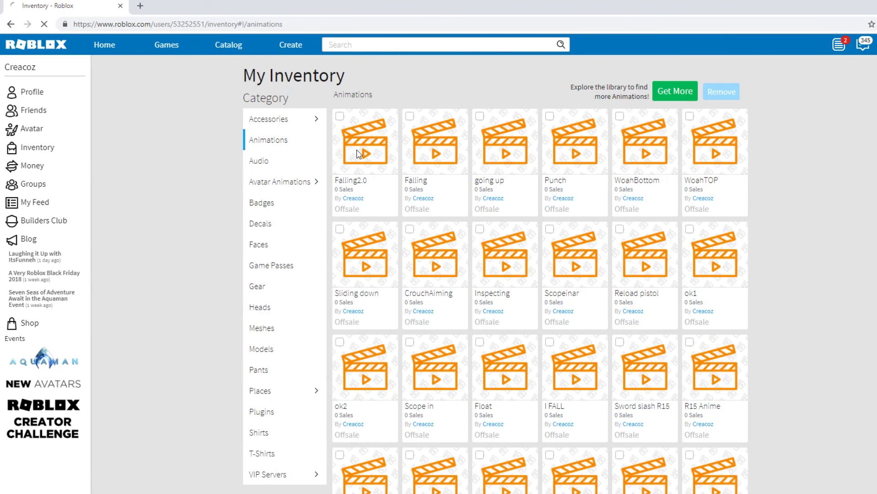
click(359, 154)
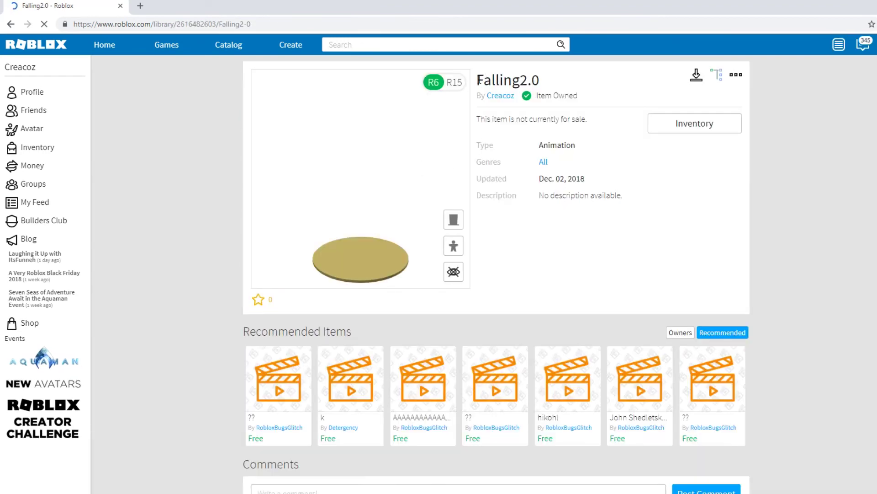
drag(478, 80, 542, 82)
click(385, 190)
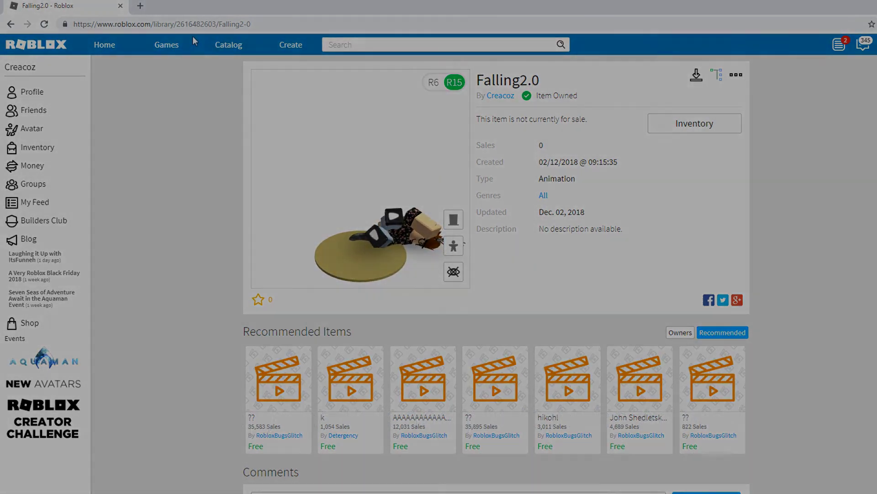
click(194, 25)
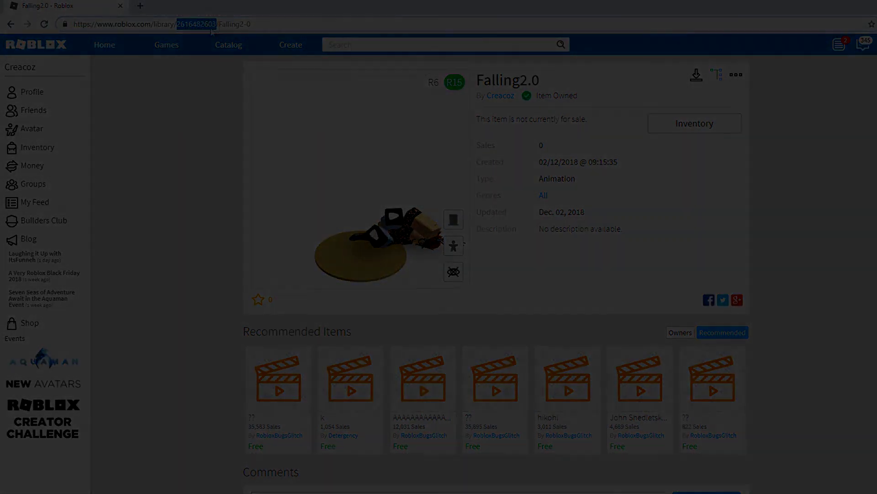